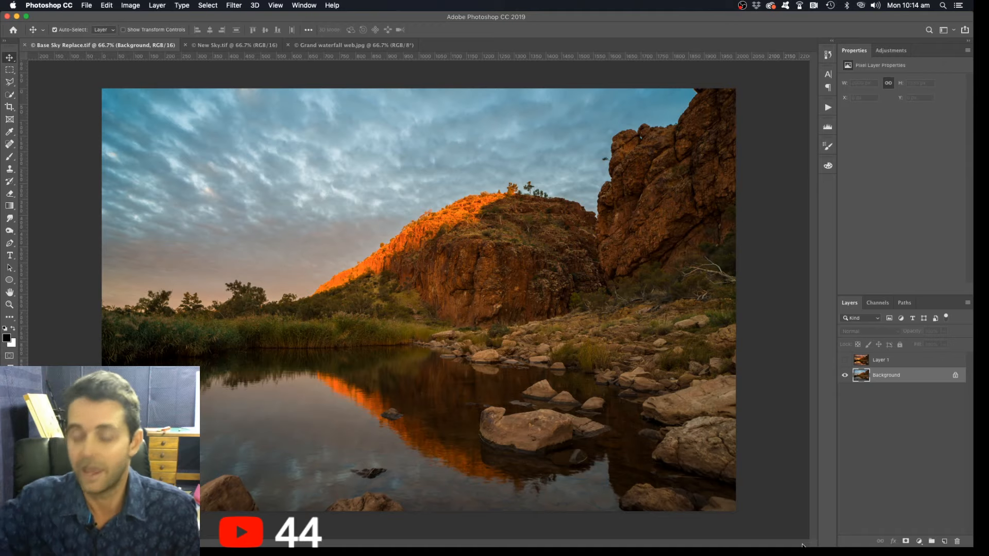
- Bring up the Grand waterfall web.jpg image and close it
left_click(355, 45)
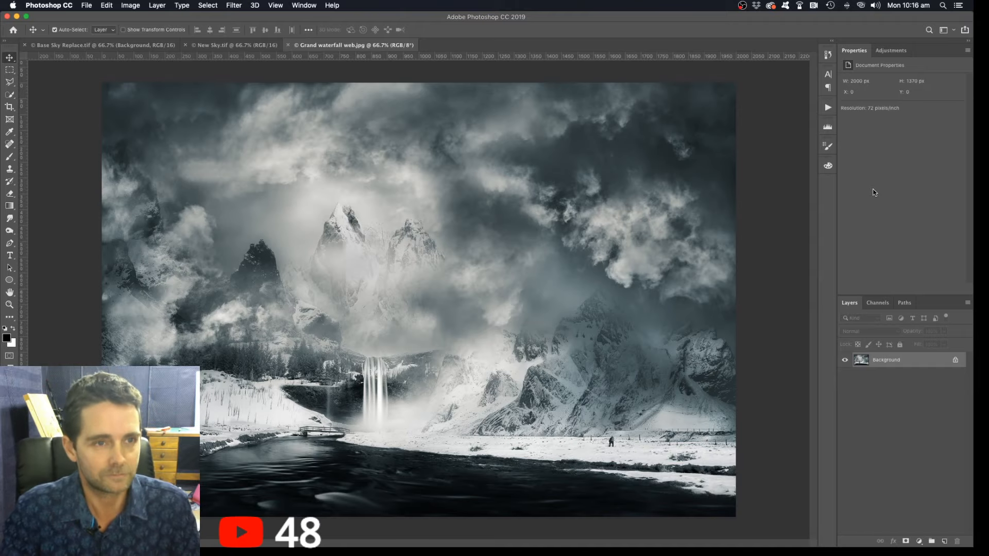
left_click(288, 45)
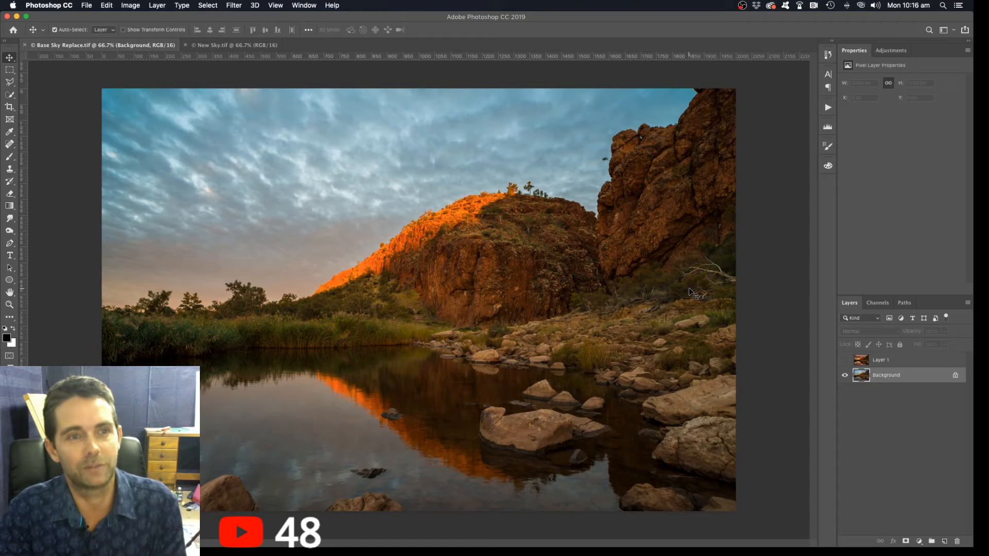
- Compare the landscape in Base Sky Replace.tif with the sunset sky in New Sky.tif, dismissing the notification
left_click(236, 44)
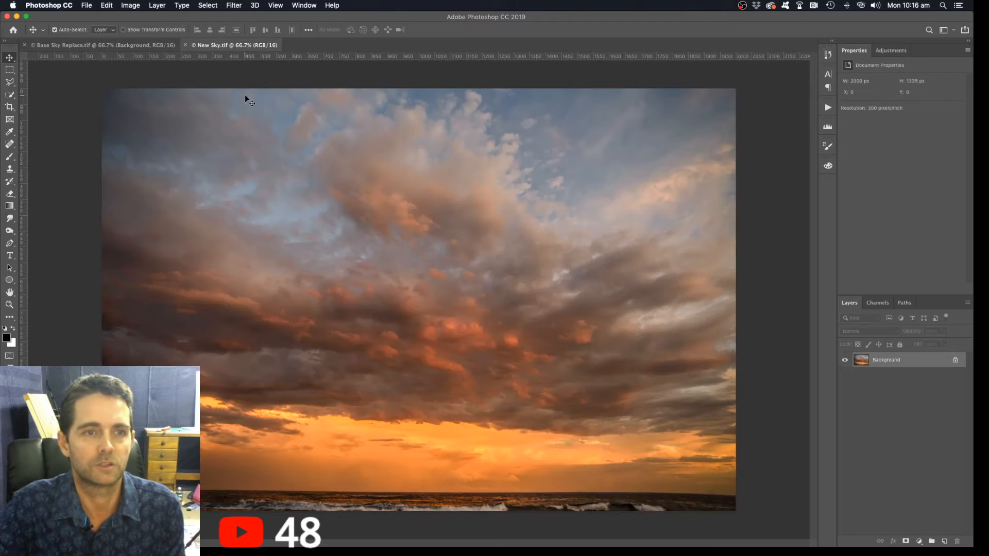
left_click(142, 45)
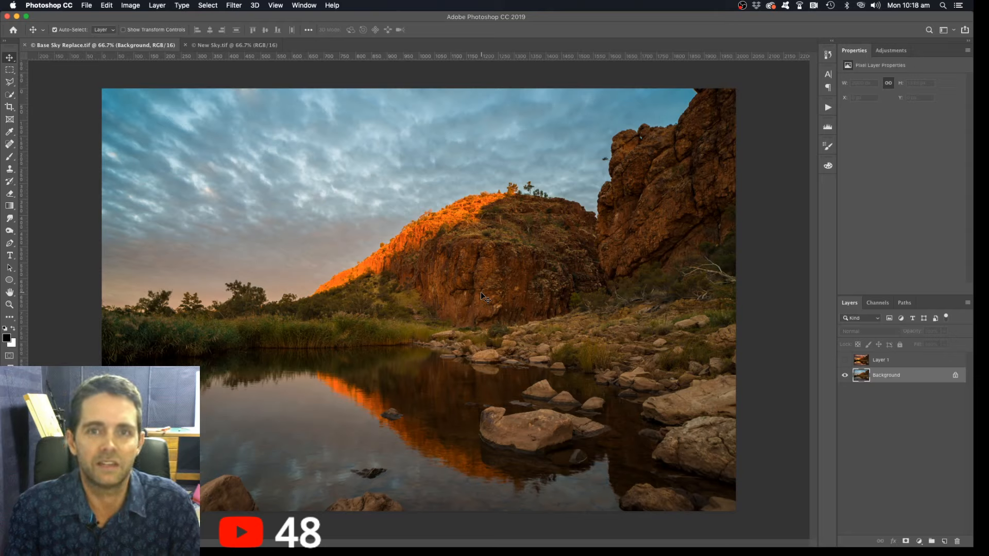
left_click(242, 46)
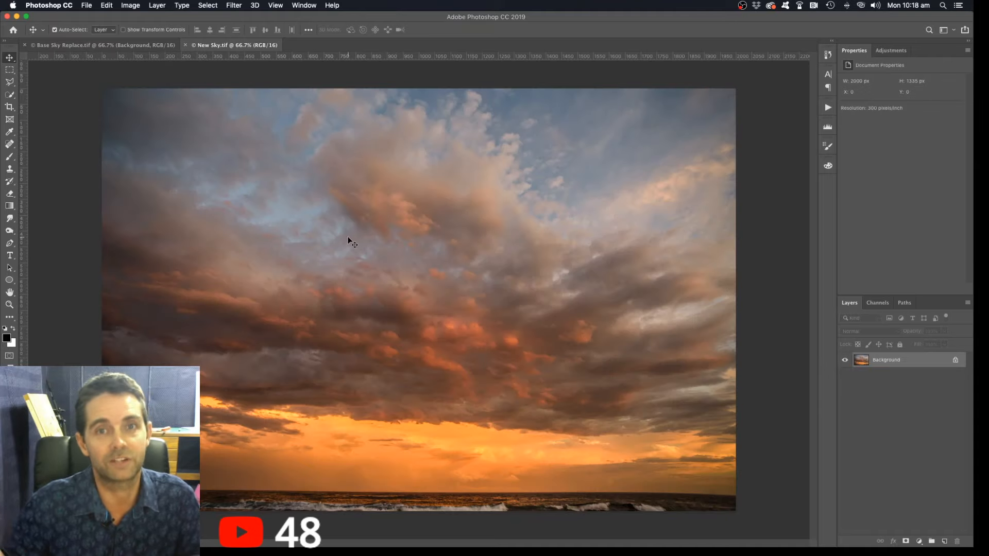
left_click_drag(347, 237, 180, 148)
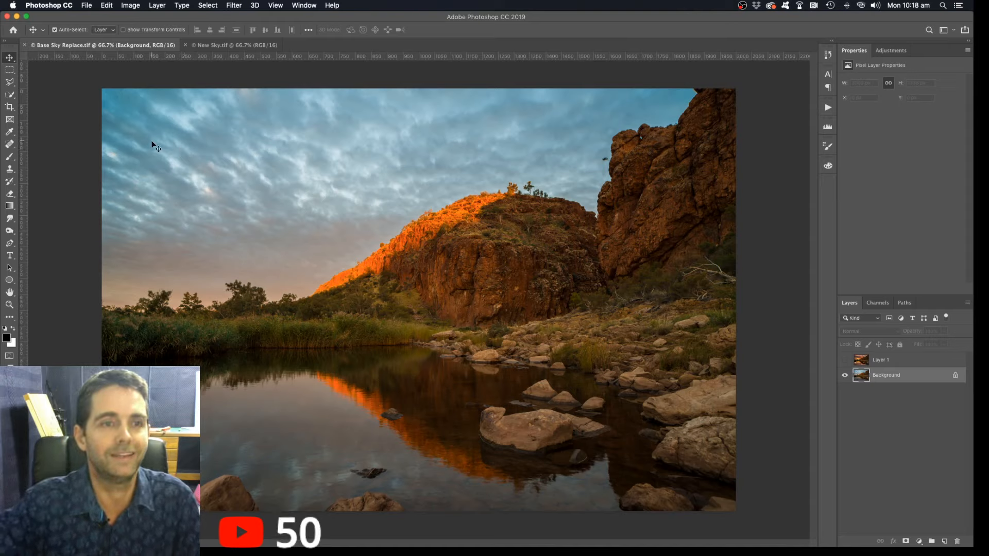
left_click(228, 45)
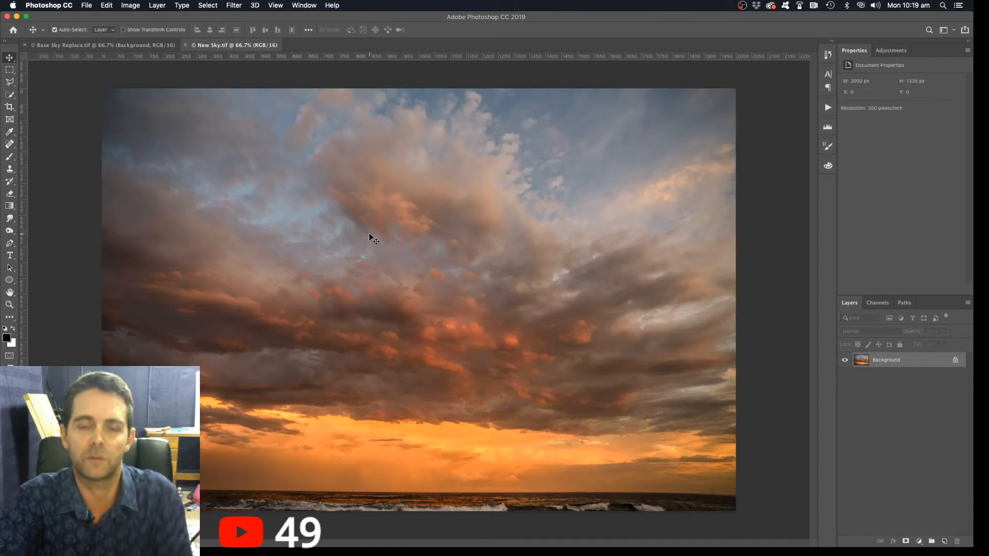
left_click(103, 45)
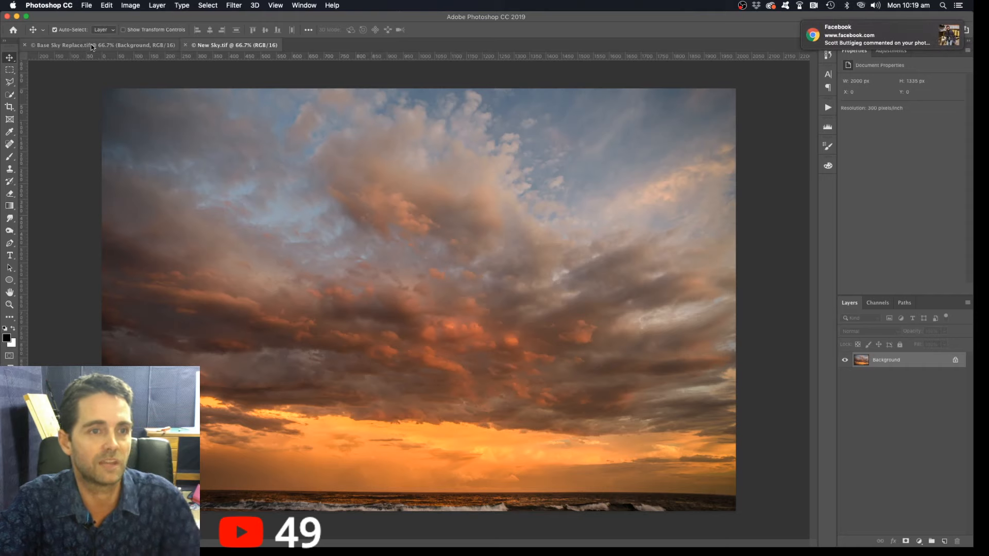
left_click(947, 28)
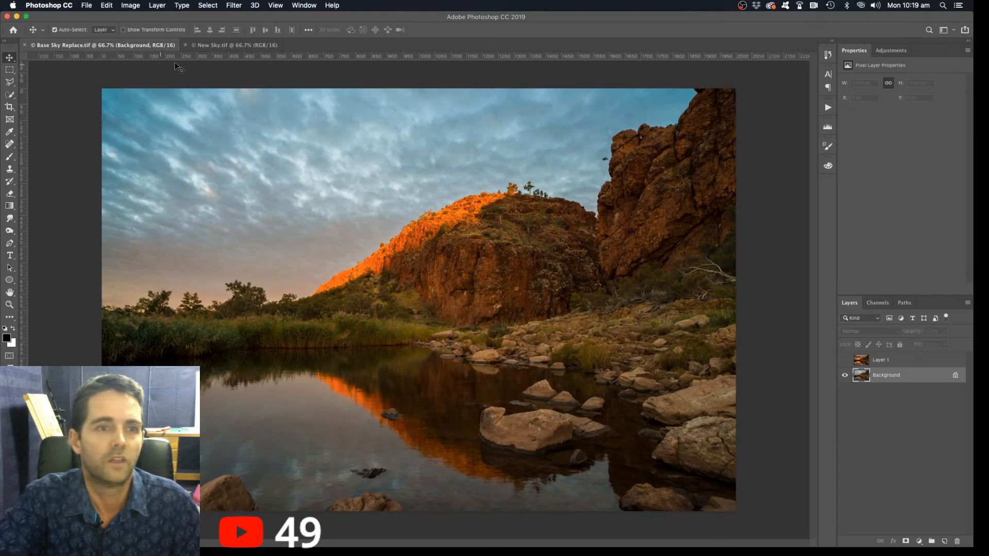
left_click(211, 45)
left_click(129, 47)
left_click(230, 46)
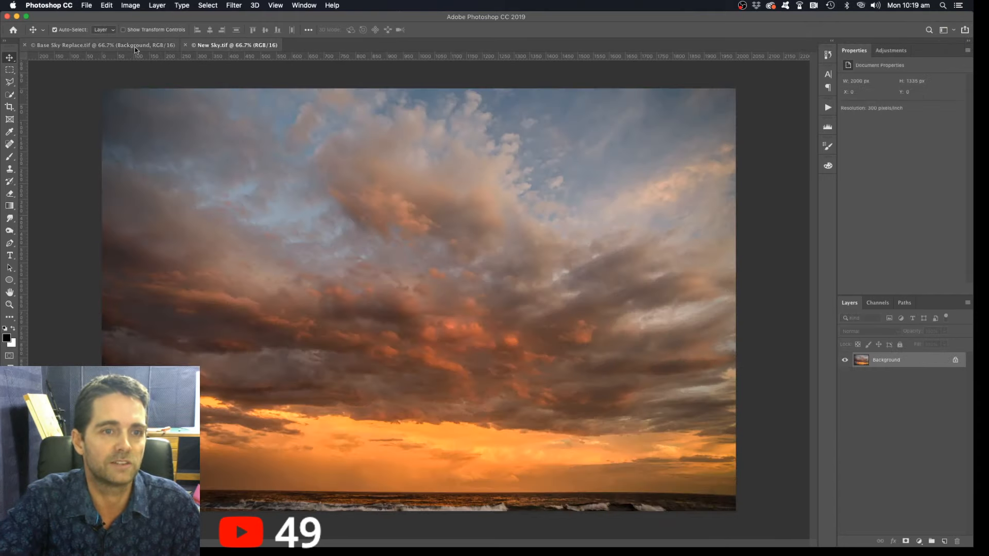
left_click(134, 46)
- Copy the entire New Sky.tif image and paste it as a new layer above Background in Base Sky Replace.tif
left_click(227, 46)
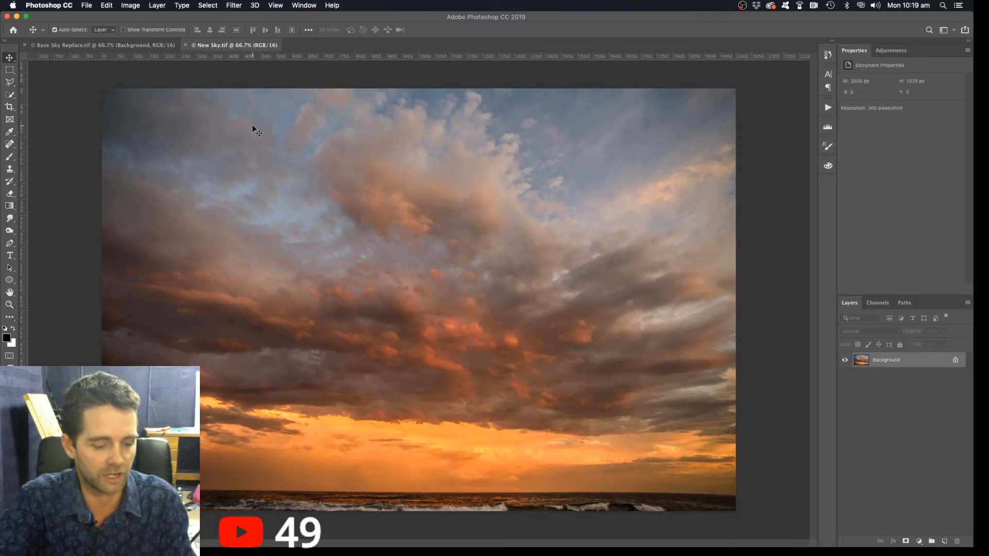
key("super")
key("super+a")
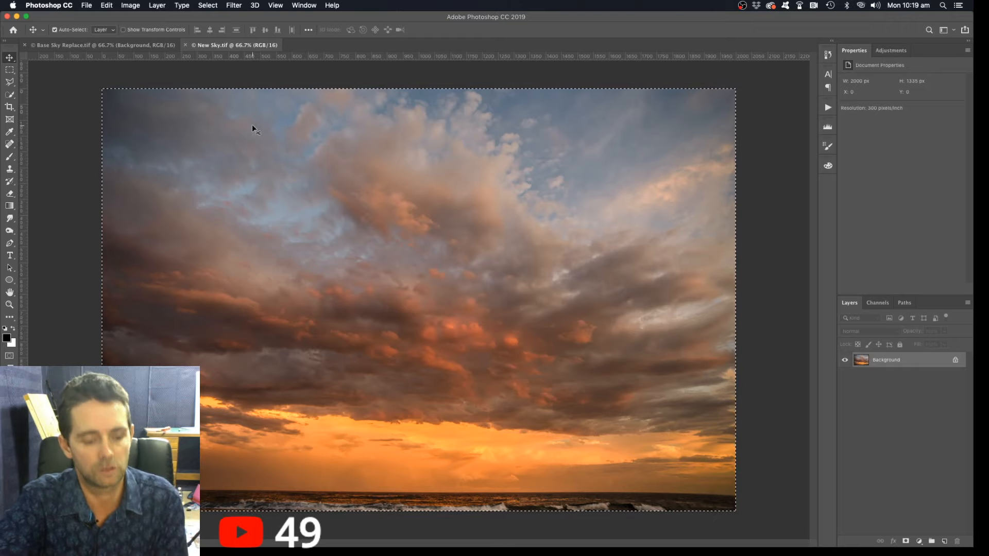
key("super")
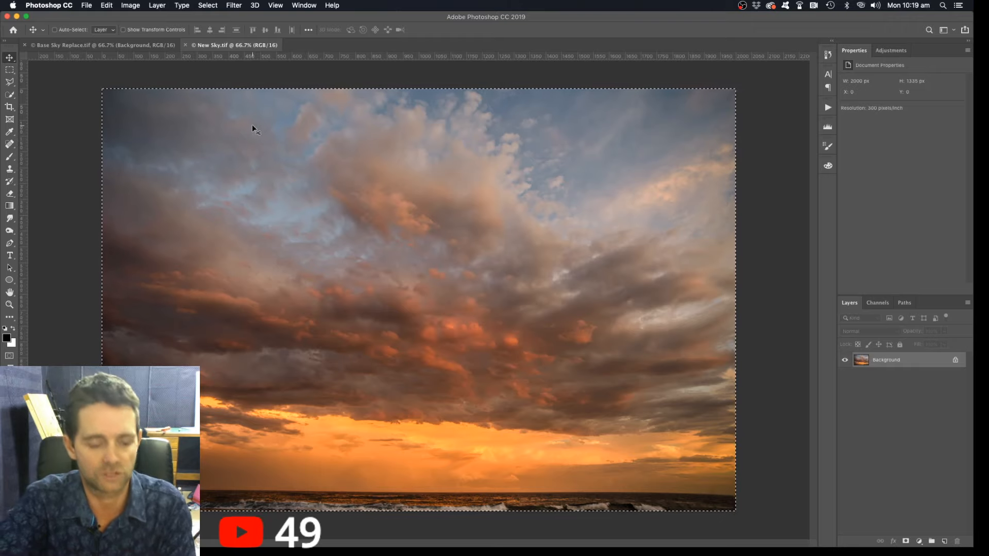
key("super+c")
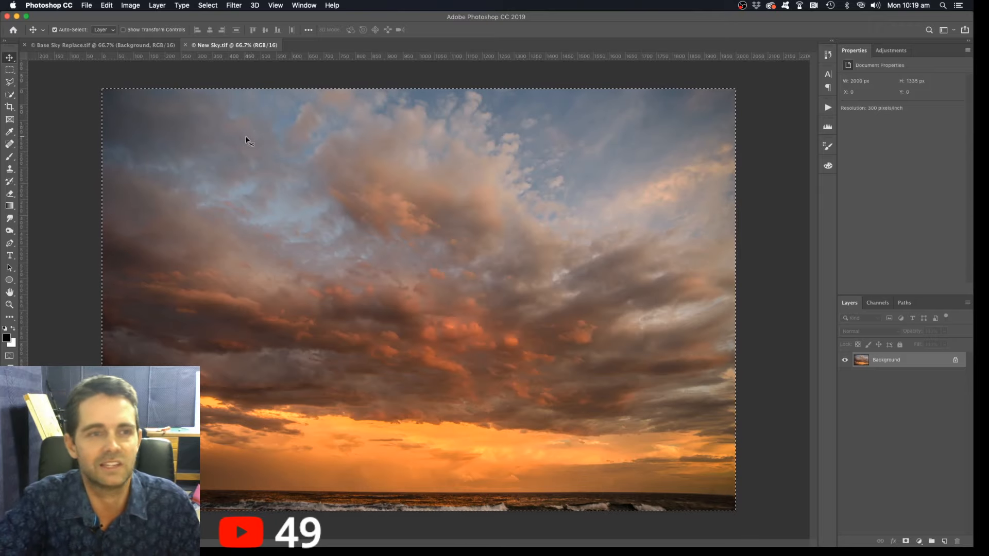
left_click(129, 45)
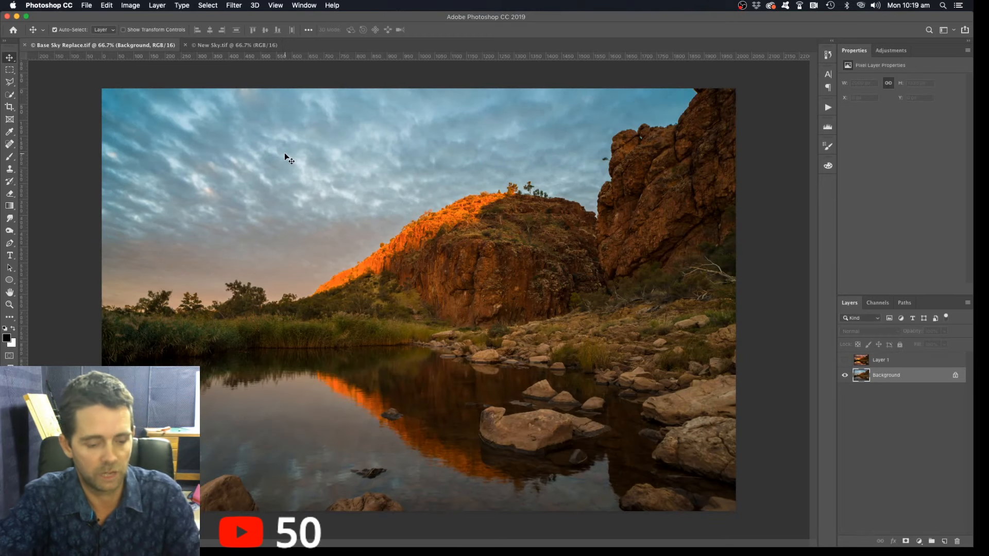
key("super+v")
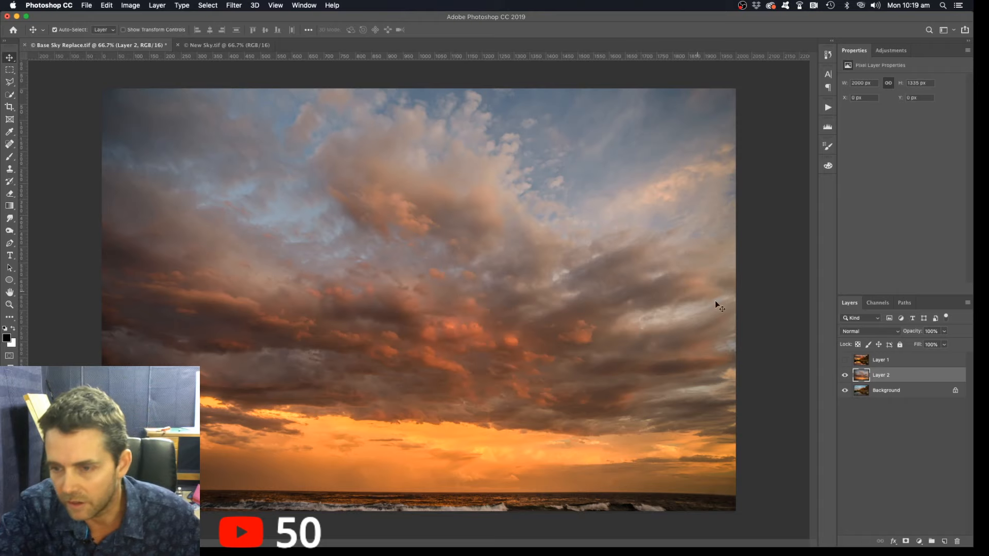
- With Layer 2 hidden, compare the finished composite on Layer 1 against the Background, and delete Layer 1
left_click(845, 362)
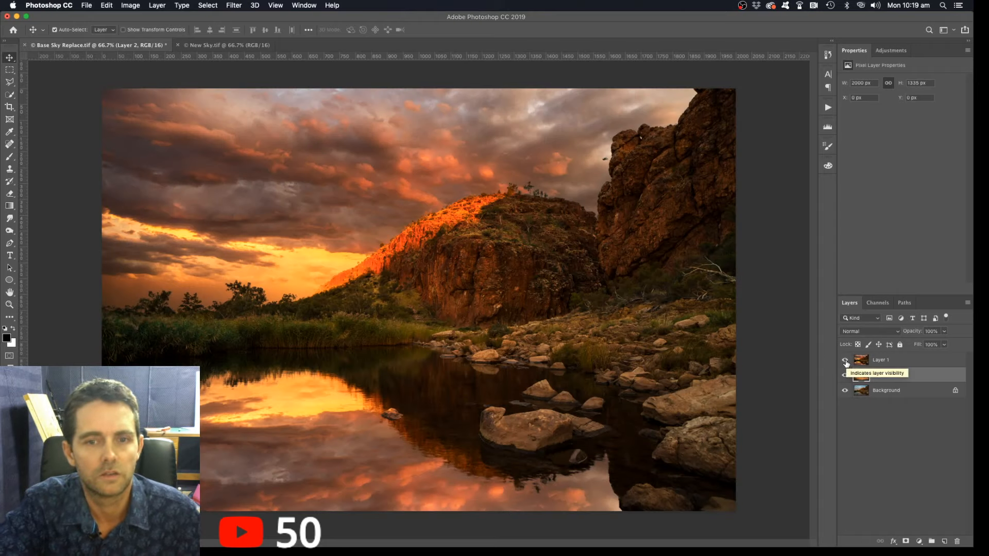
left_click(886, 360)
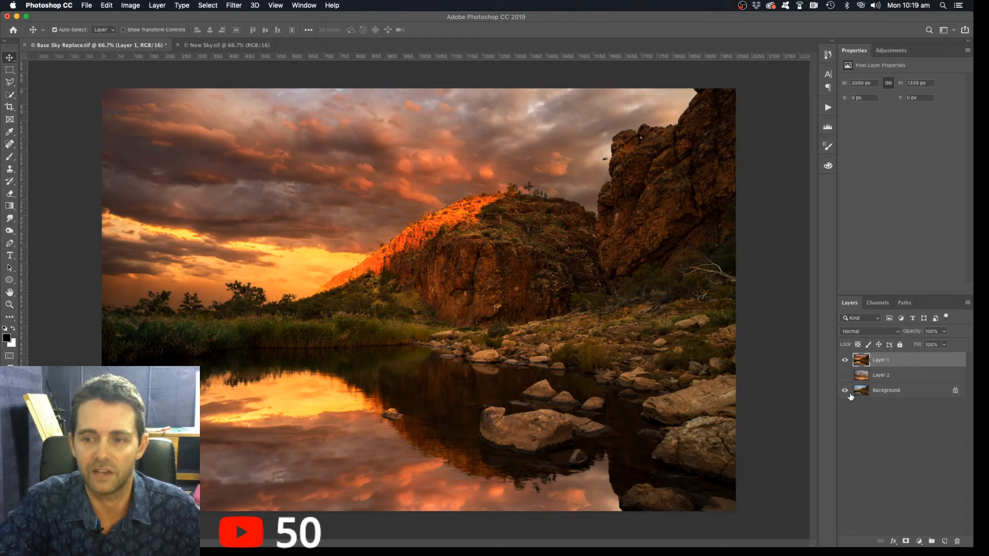
left_click(844, 361)
left_click(844, 361)
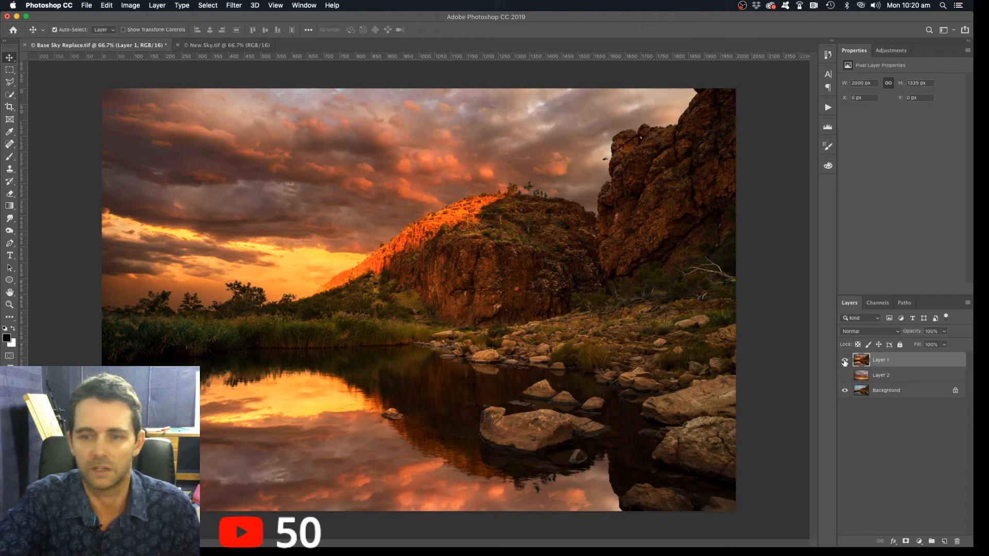
right_click(895, 361)
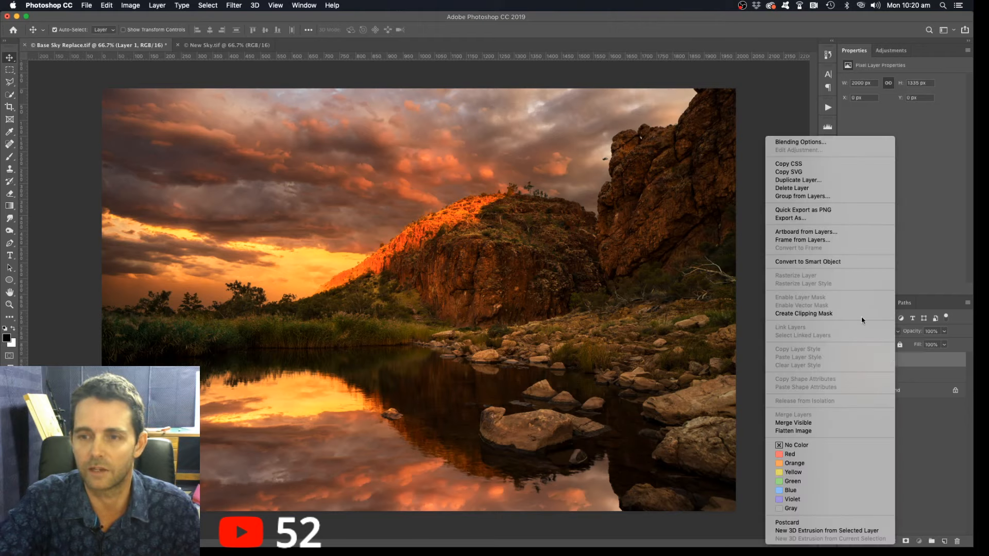
left_click(812, 192)
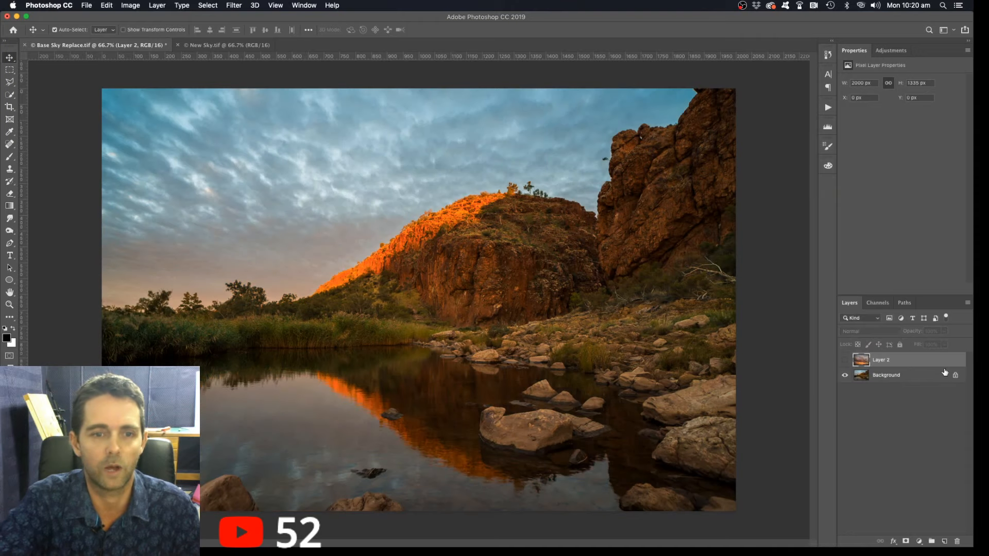
- Preview the pasted sky on Layer 2, hide it again and make the Background layer active
left_click(845, 362)
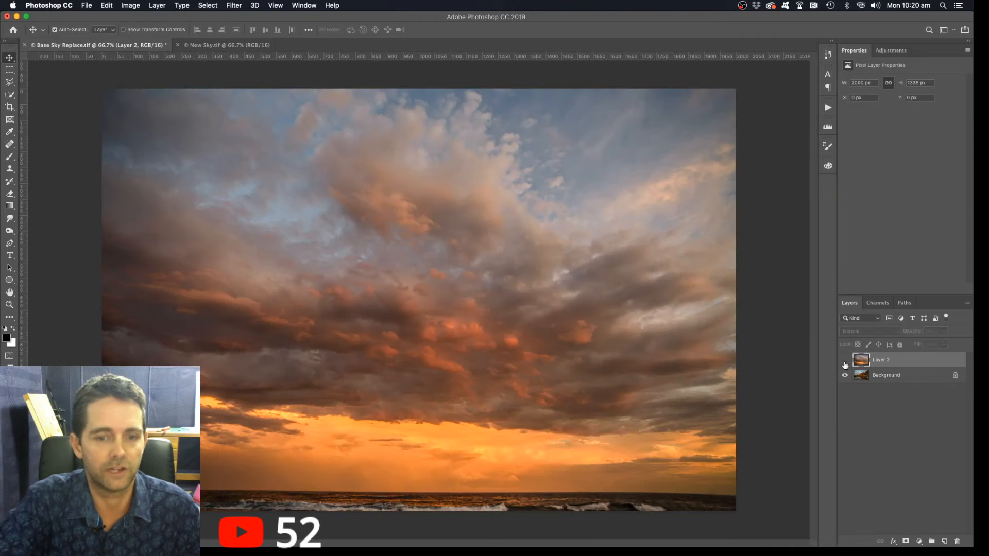
left_click(844, 362)
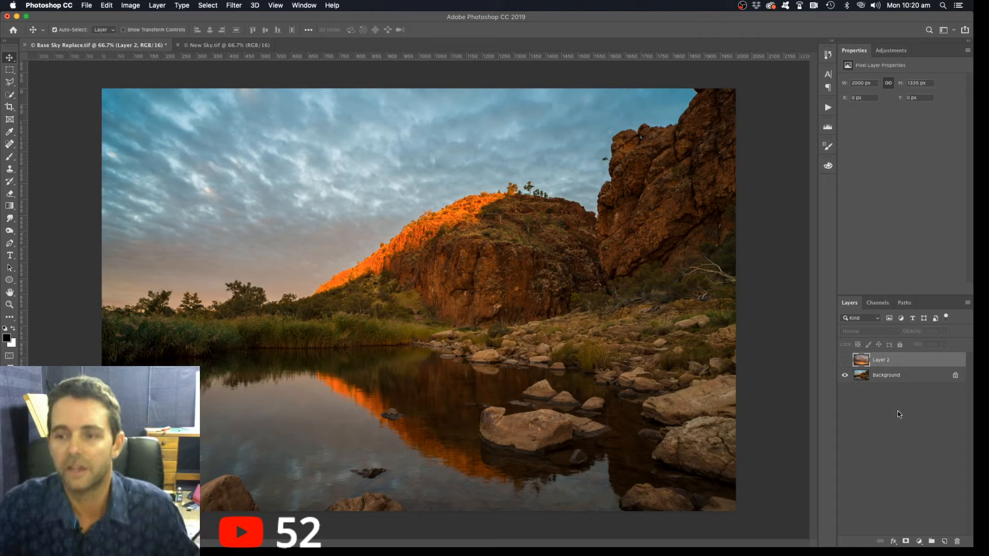
left_click(855, 370)
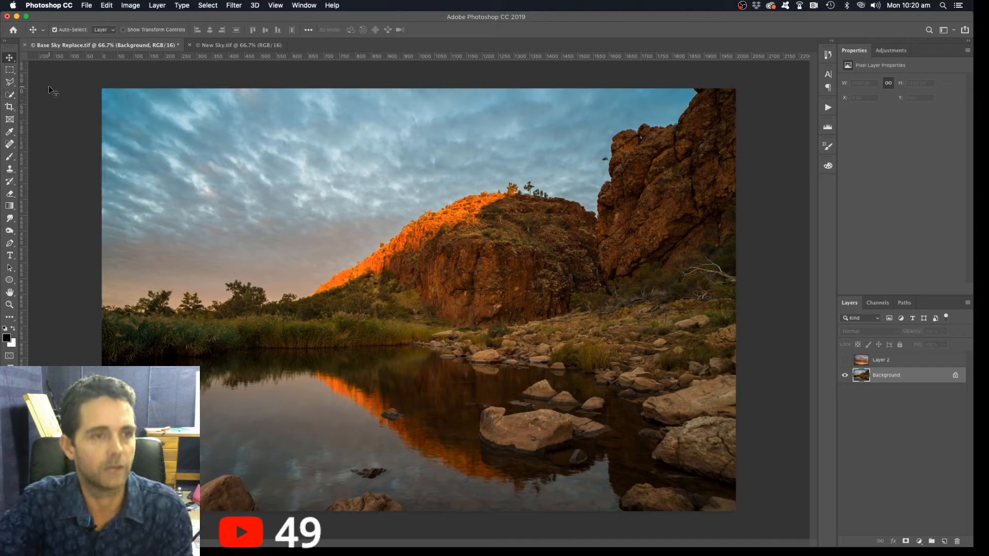
- Activate the Quick Selection Tool and set its brush size to 91 px
key("w")
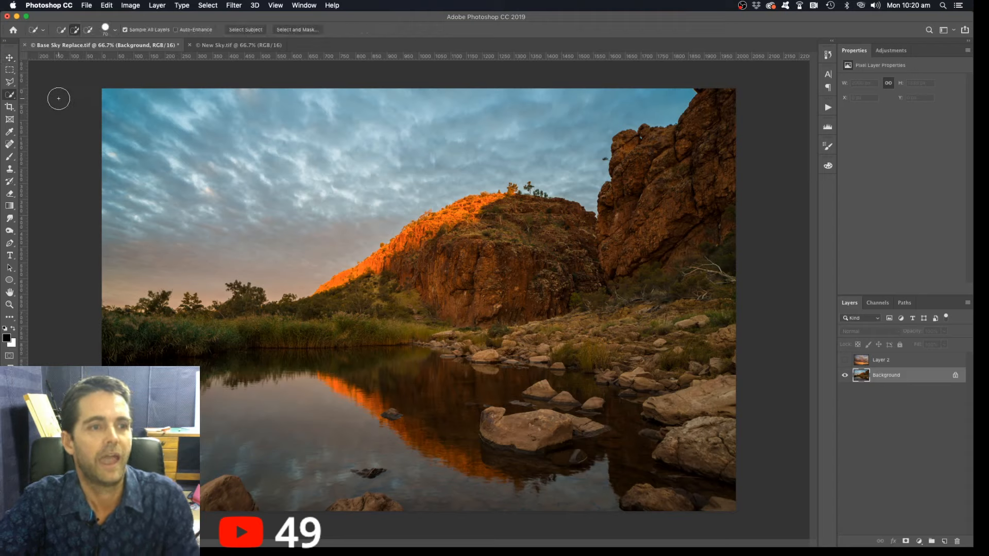
left_click(12, 97)
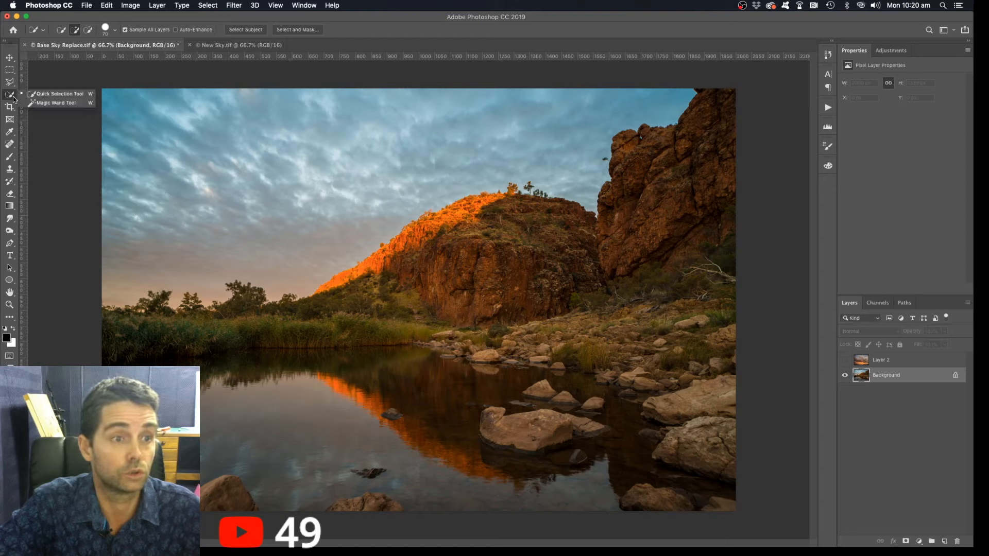
left_click(60, 96)
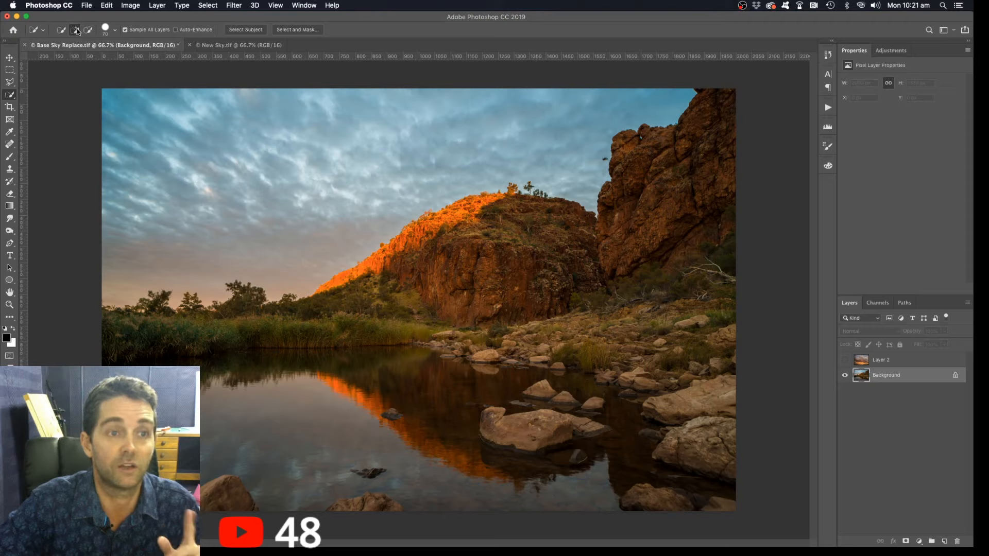
left_click(115, 29)
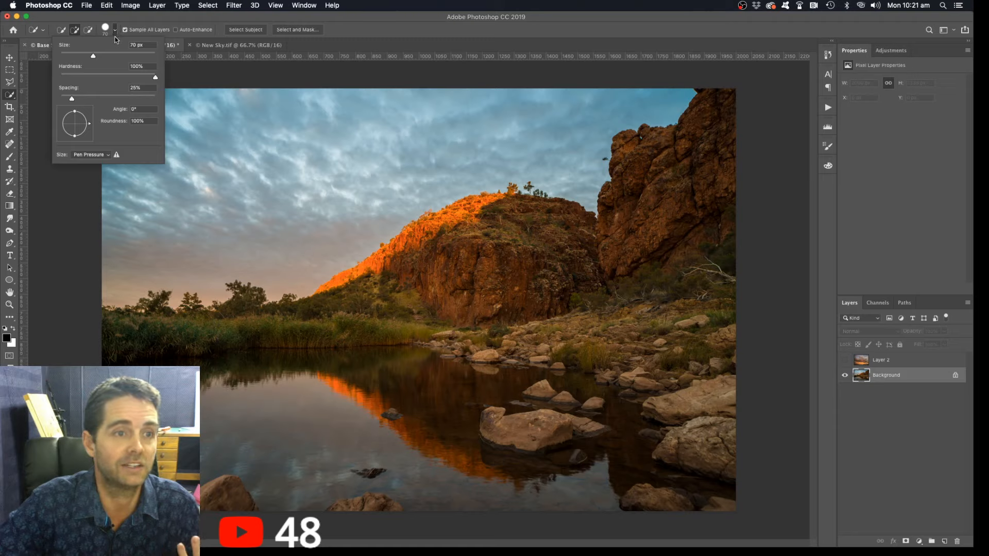
left_click_drag(93, 55, 97, 58)
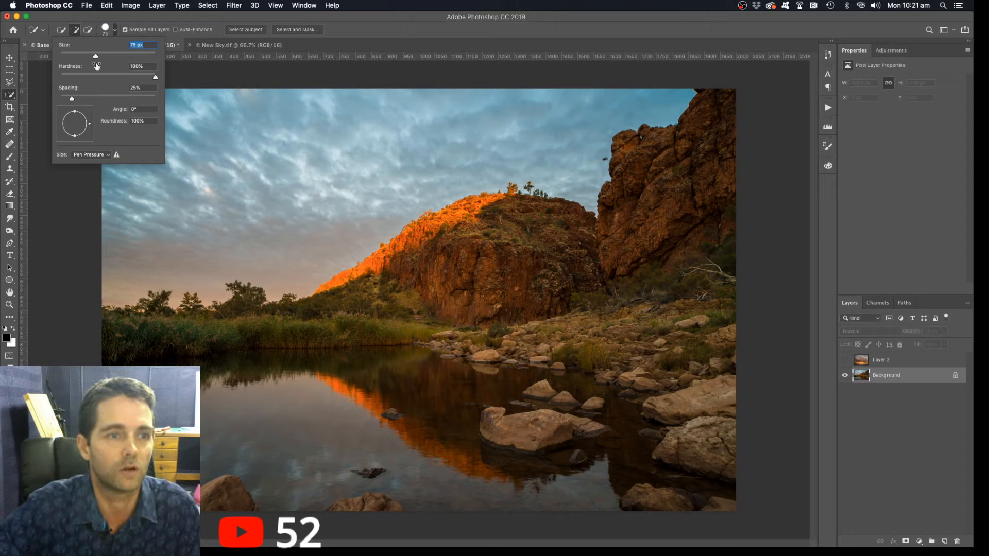
left_click_drag(97, 66, 105, 56)
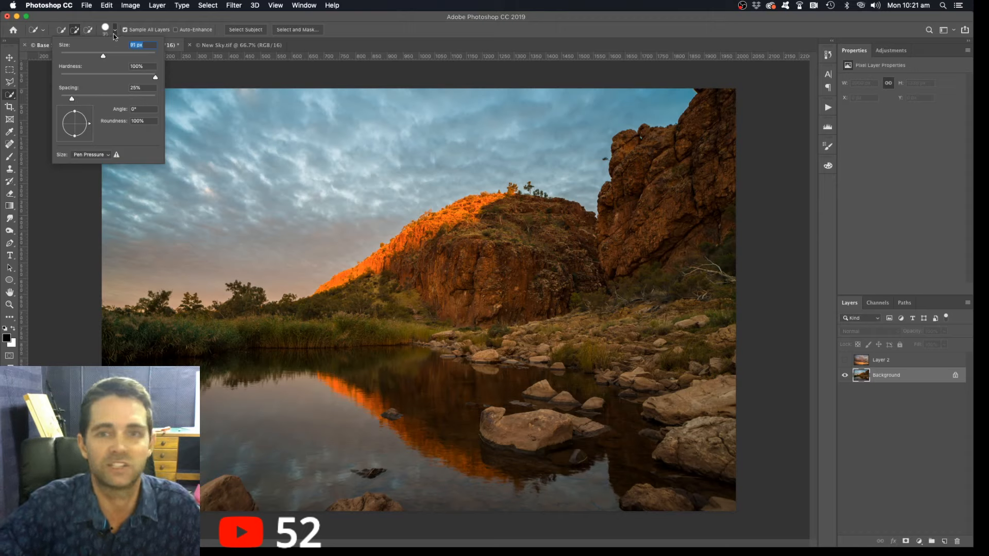
left_click(114, 28)
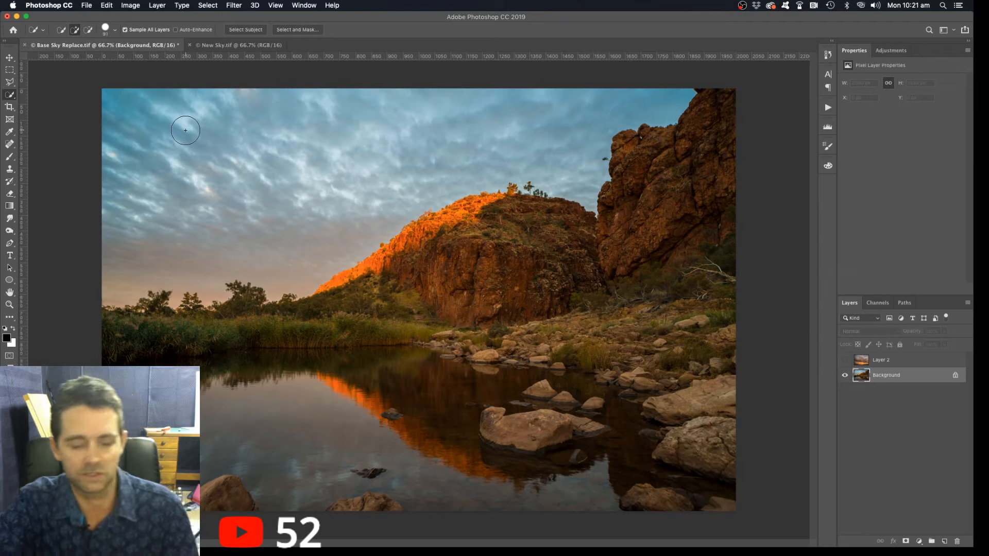
- Step the Quick Selection brush size down and up, ending at 70 px
key("bracketleft")
key("bracketleft")
key("bracketleft")
key("bracketleft")
key("bracketleft")
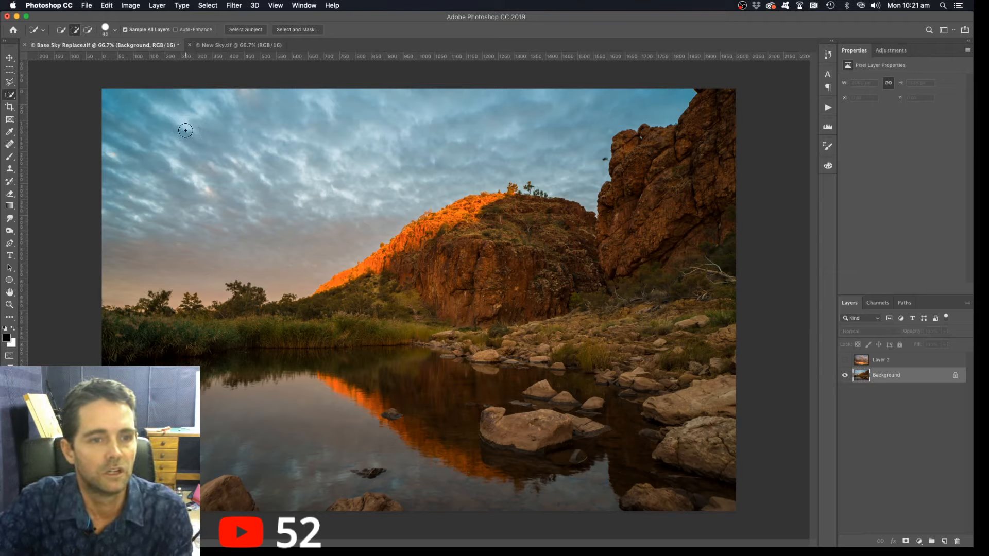
key("bracketright")
key("bracketright")
key("bracketright")
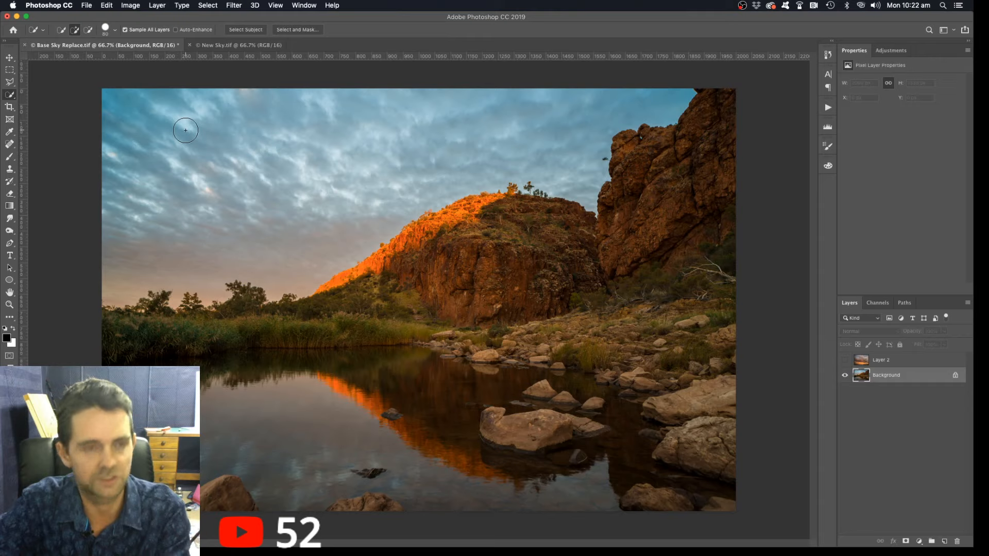
key("bracketright")
key("bracketright")
key("bracketleft")
key("bracketleft")
key("bracketleft")
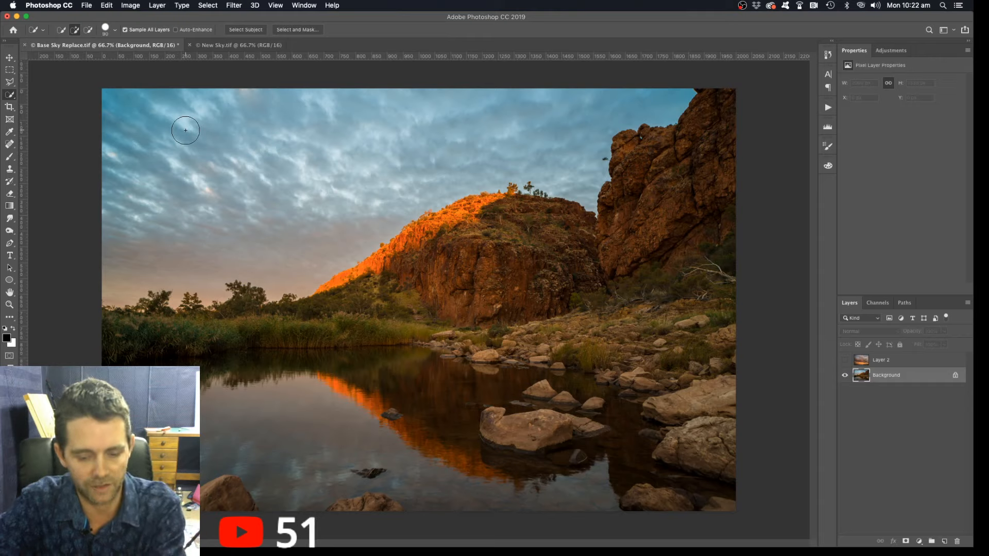
key("bracketright")
key("bracketright")
key("bracketright")
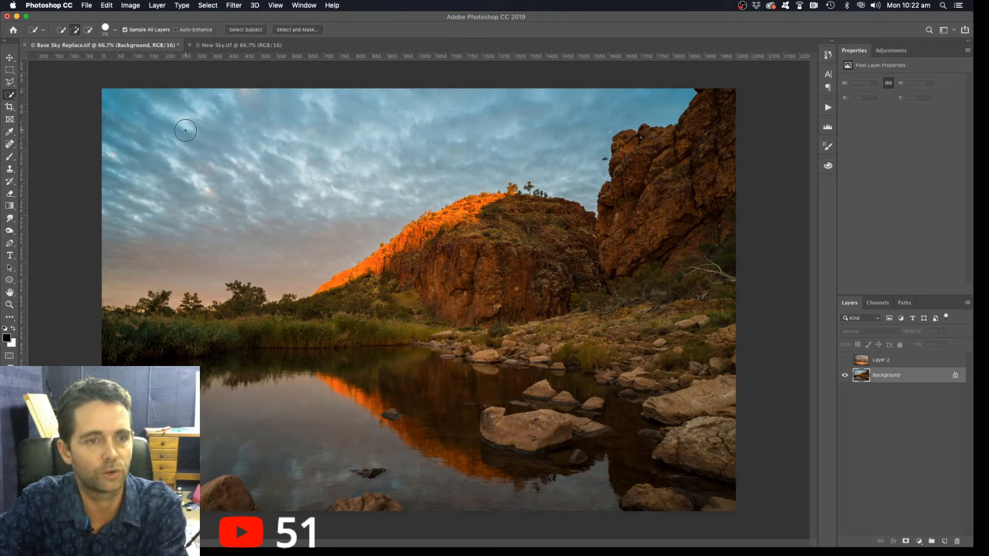
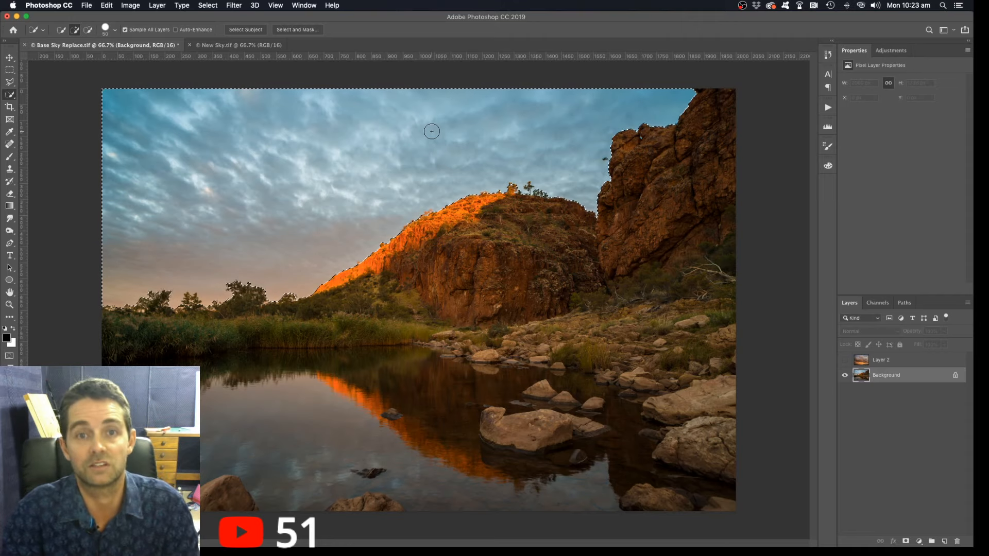
- Open the sky selection in Select and Mask and activate the Refine Edge Brush with Sample All Layers off
left_click(297, 30)
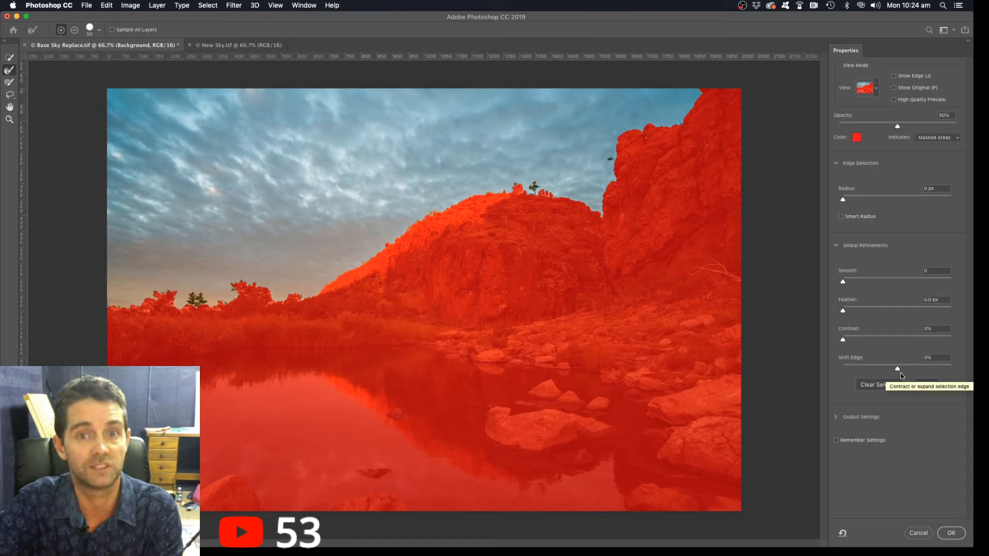
left_click(10, 73)
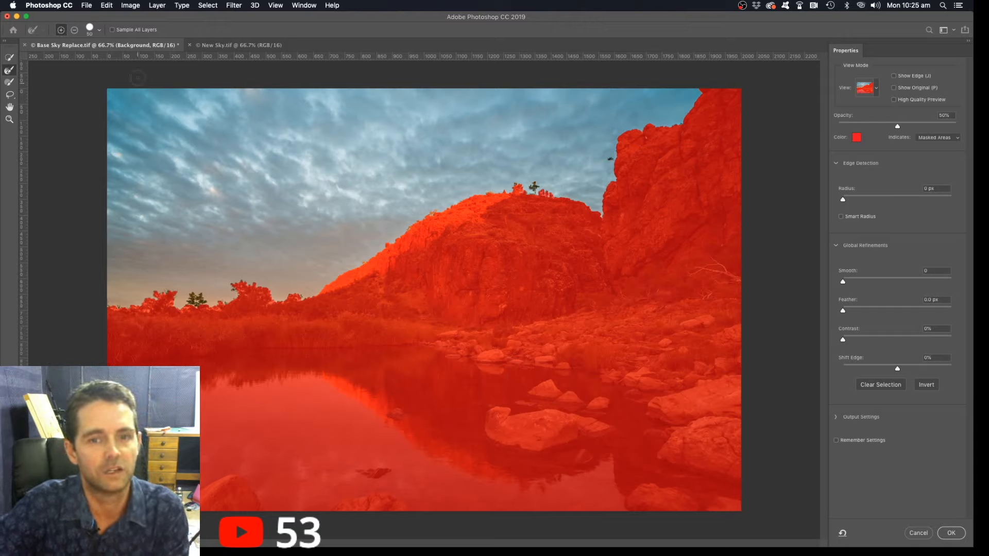
left_click(113, 30)
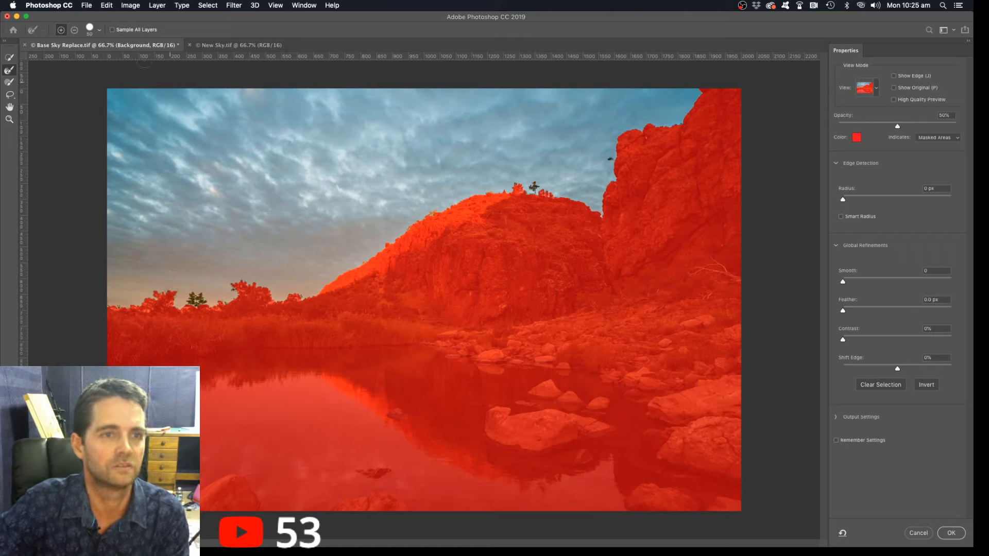
left_click(112, 29)
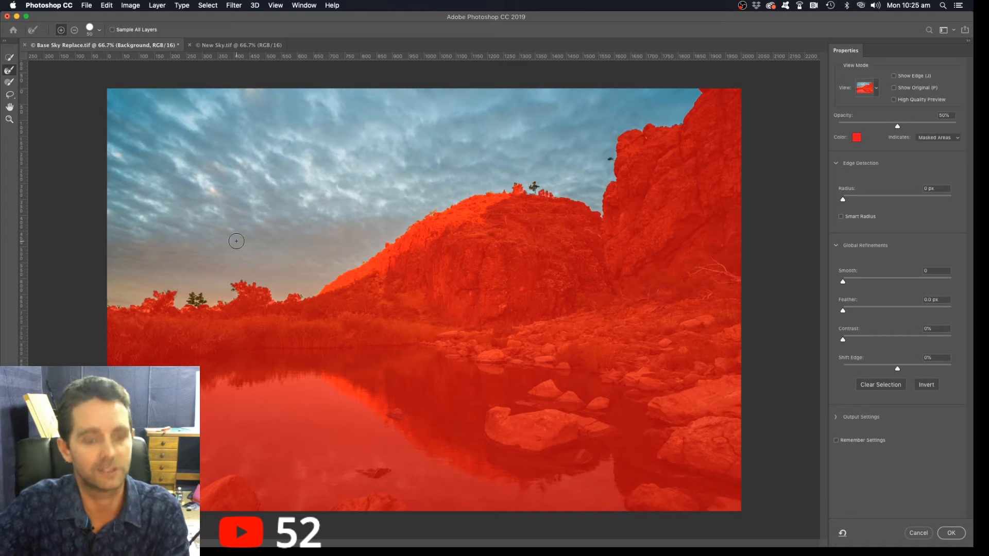
- Reduce the Refine Edge Brush size for working on the treeline along the far shore
key("super+equal")
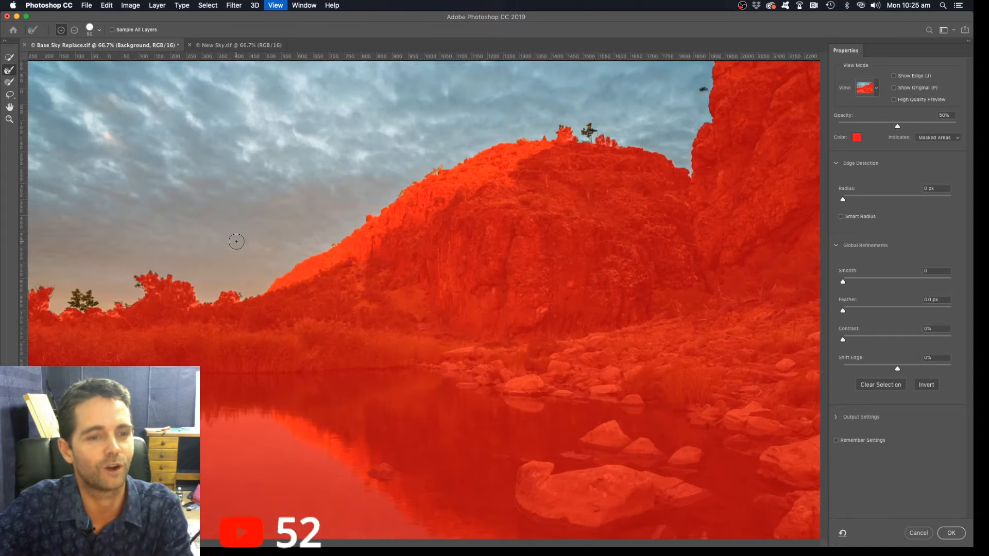
key("super+equal")
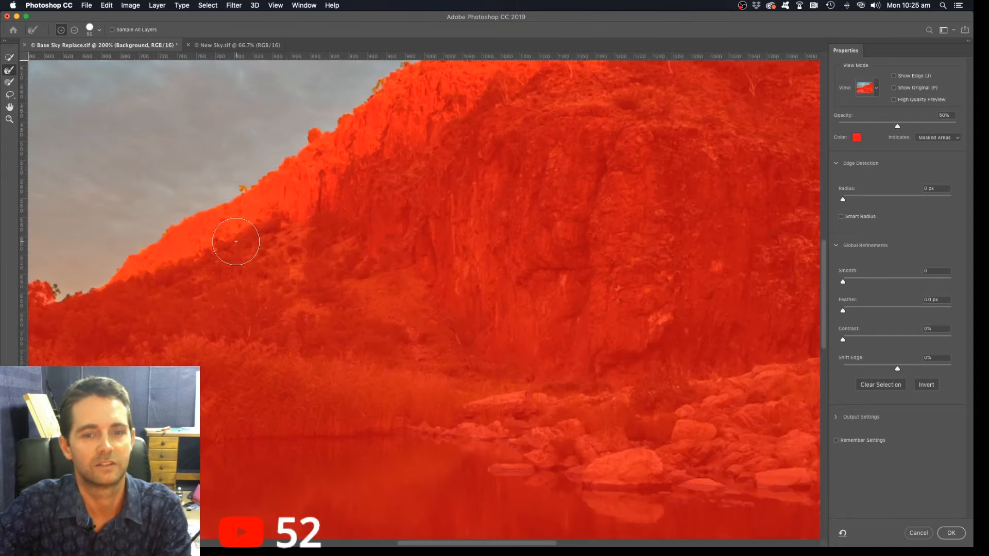
left_click_drag(236, 242, 773, 222)
key("bracketleft")
key("bracketright")
key("bracketleft")
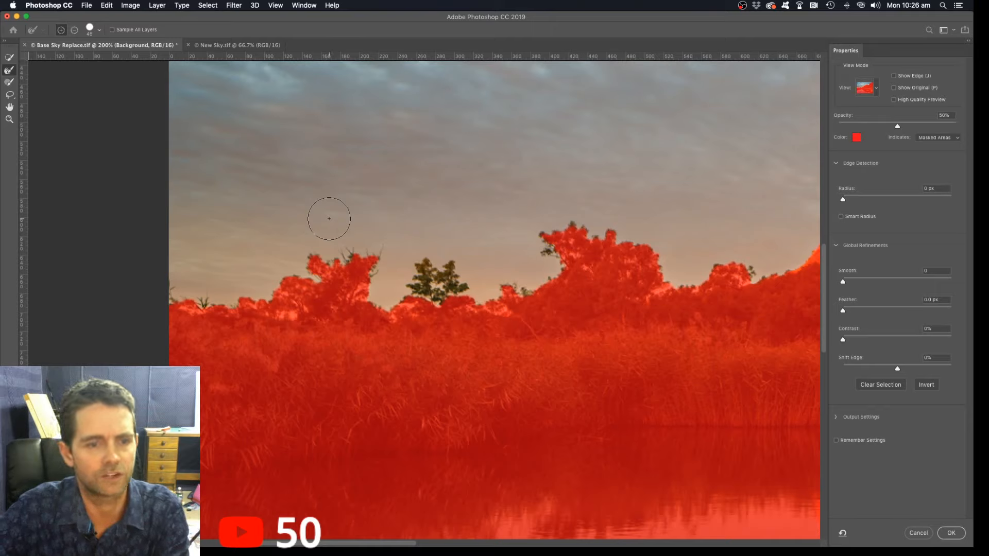
key("bracketleft")
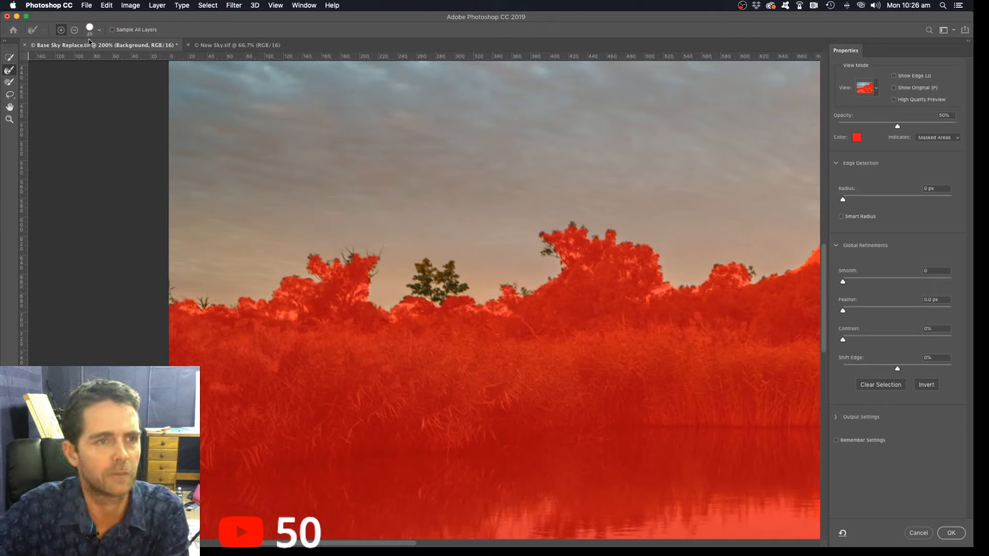
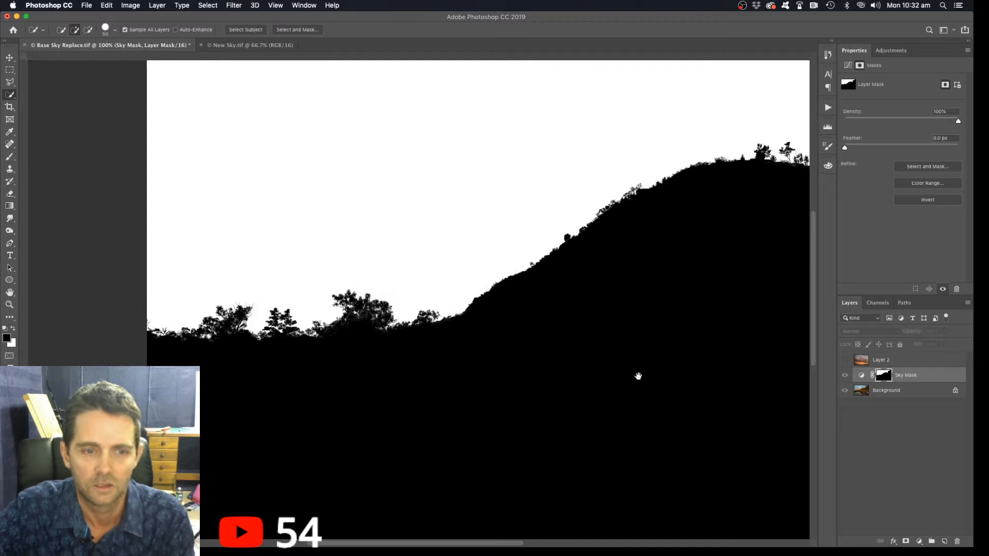
- Inspect the Sky Mask layer's black-and-white mask along the ridge and return to the normal full-image view
left_click_drag(639, 376, 480, 390)
key("super+r")
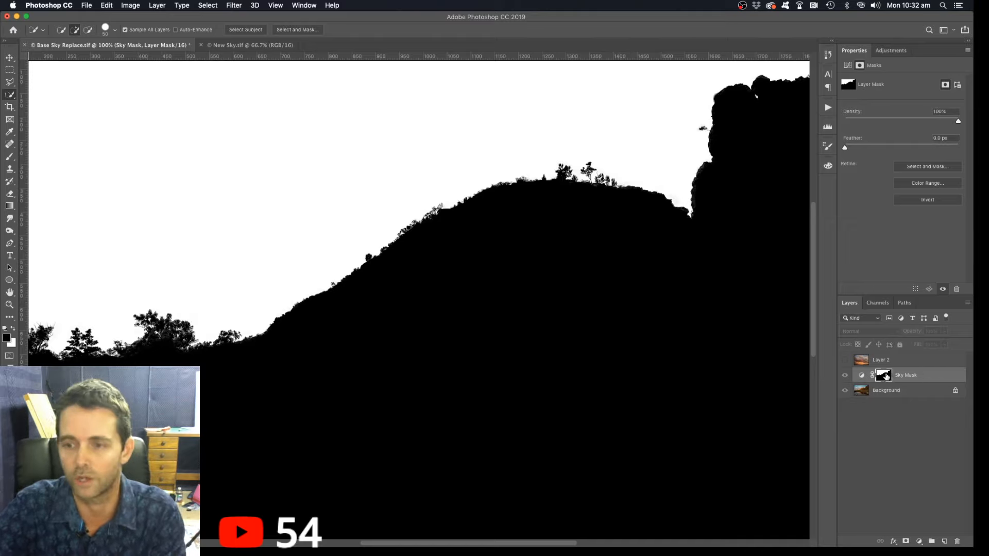
left_click(890, 378, "alt")
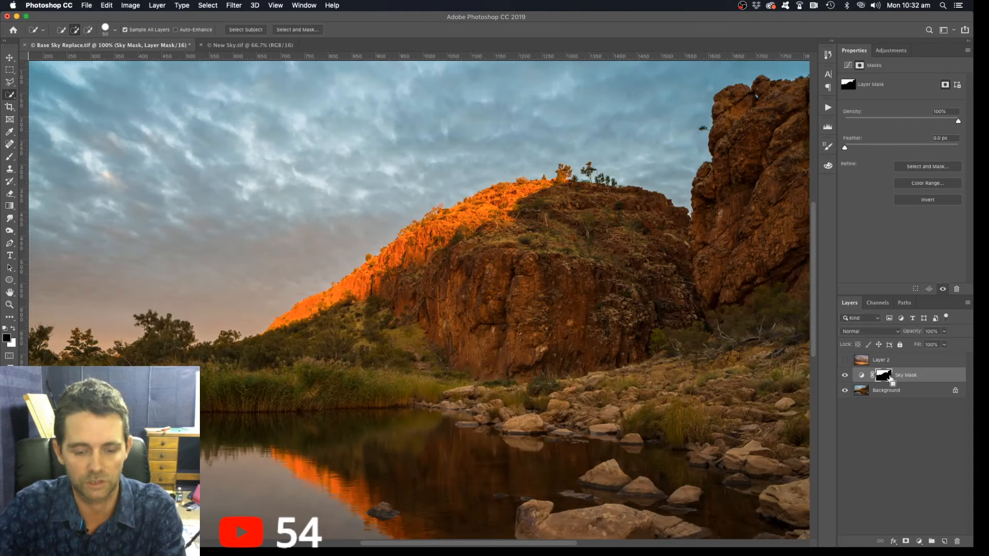
key("super+minus")
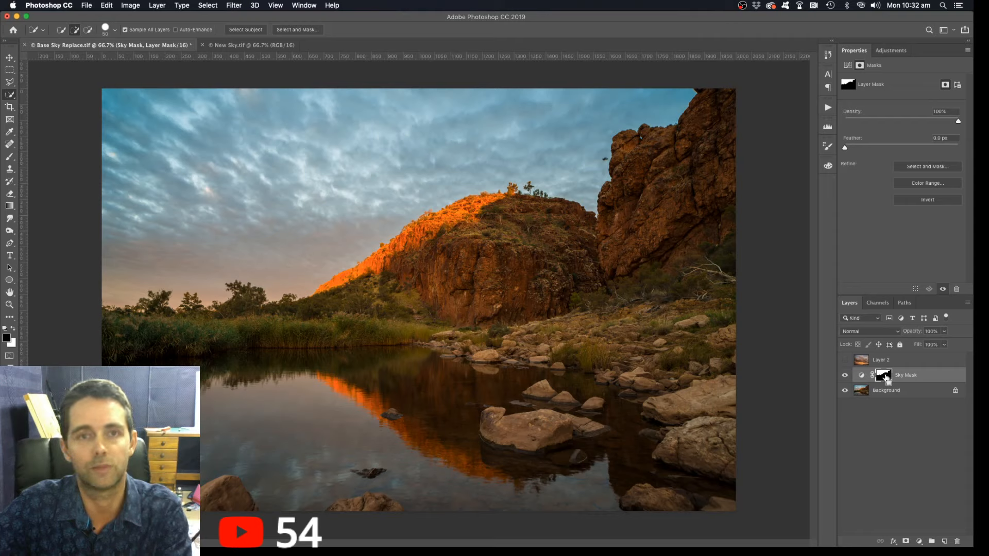
- Load the Sky Mask's mask as a selection and apply it as a layer mask on Layer 2
left_click(885, 376, "super")
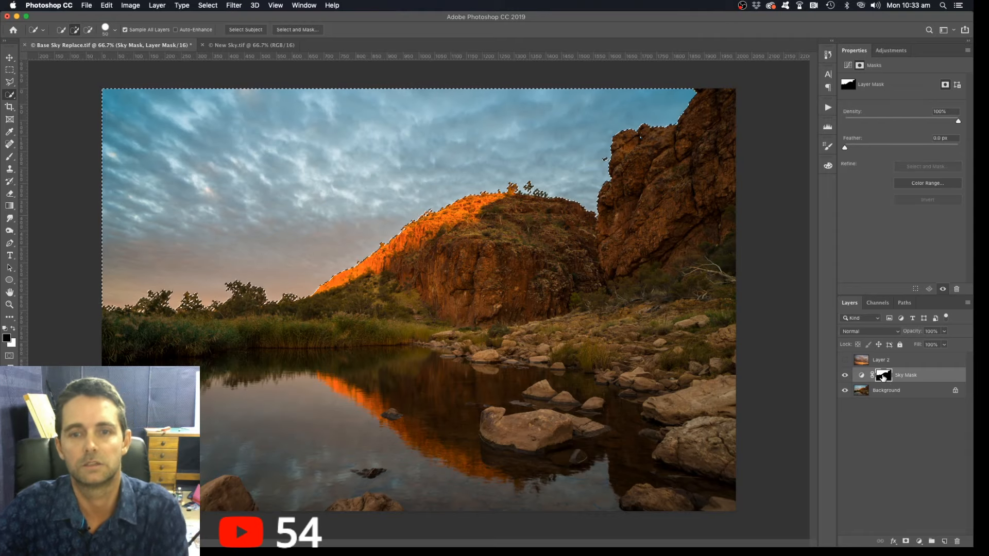
left_click(885, 362)
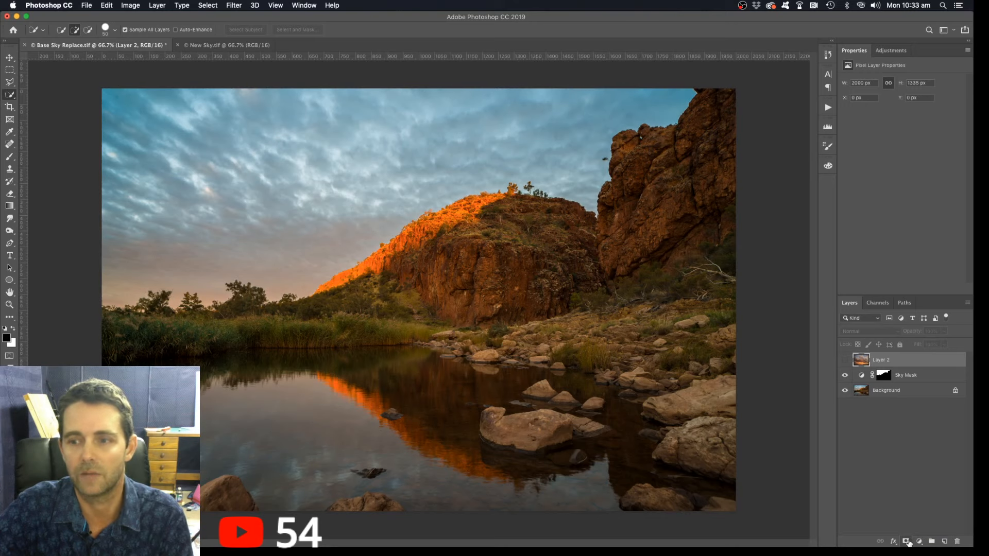
left_click(907, 541)
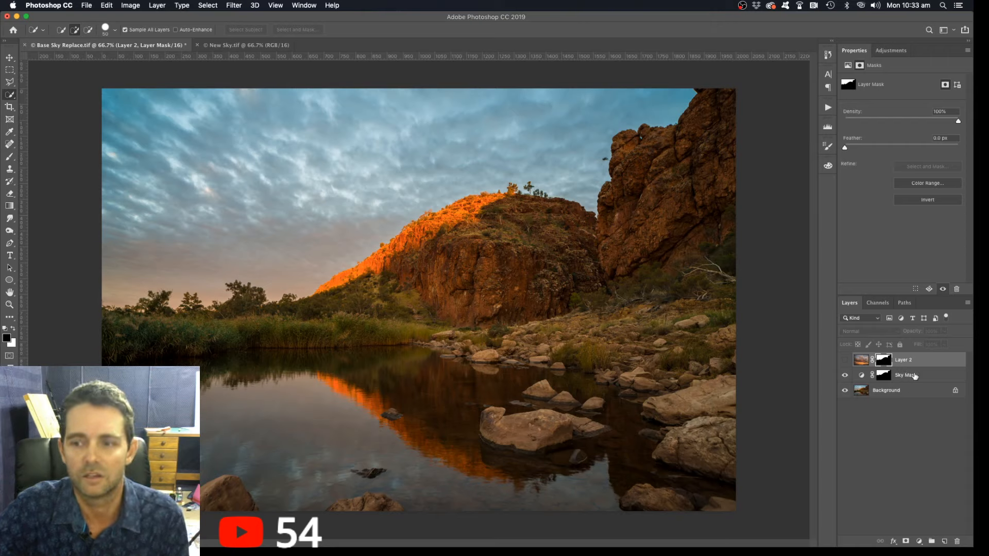
- Rename Layer 2 as New Sky and make the layer visible
double_click(903, 359)
type("New Sk")
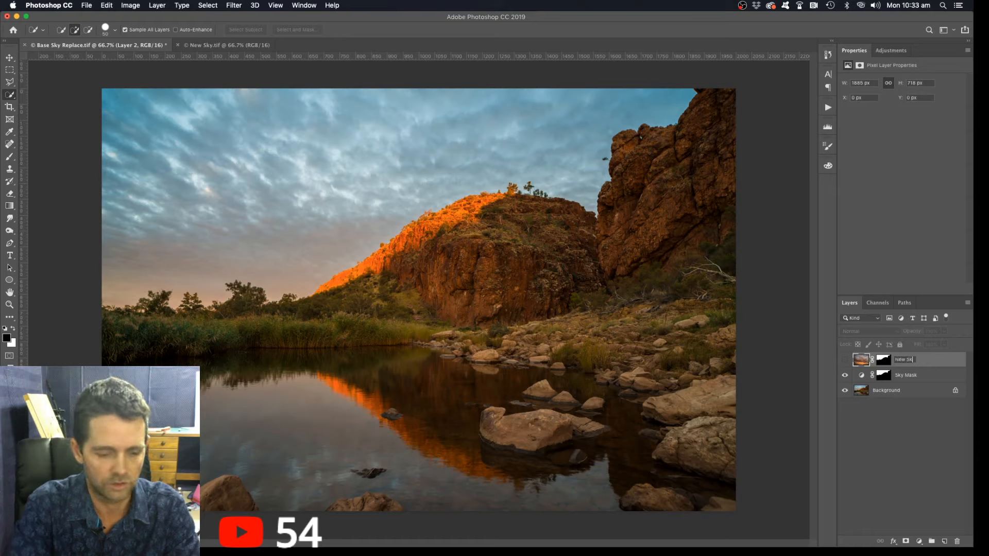
type("y")
key("Return")
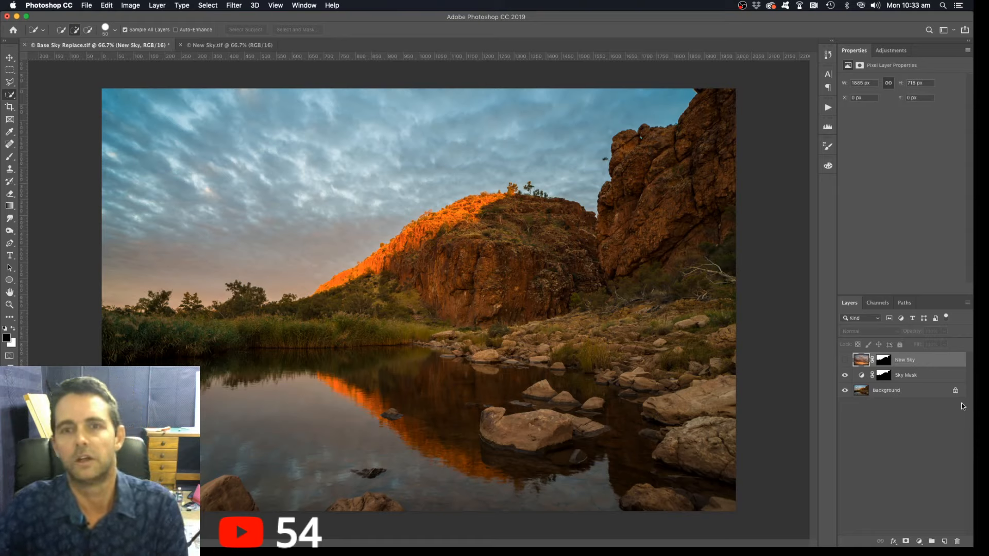
left_click(845, 359)
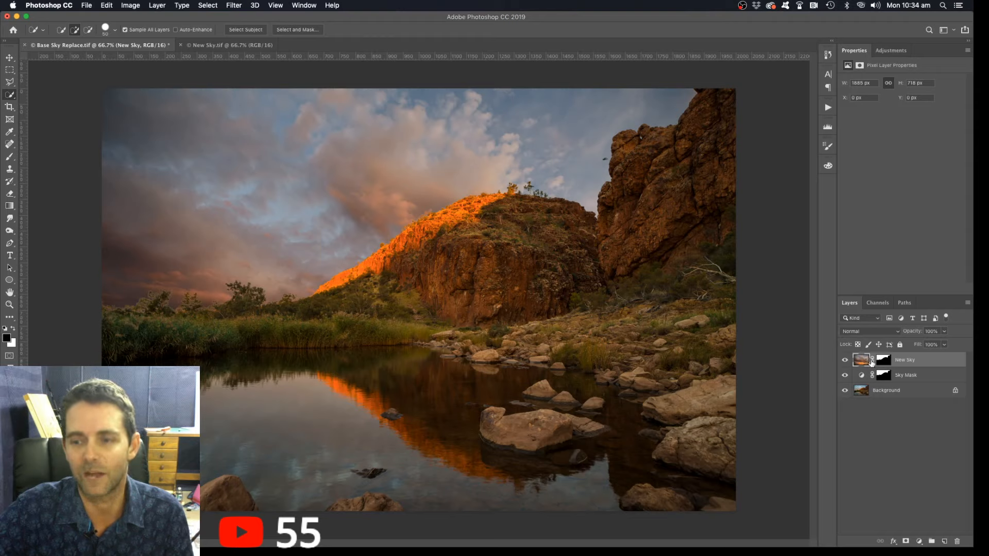
- Unlink the New Sky image from its layer mask and make the image rather than the mask active
left_click(871, 360)
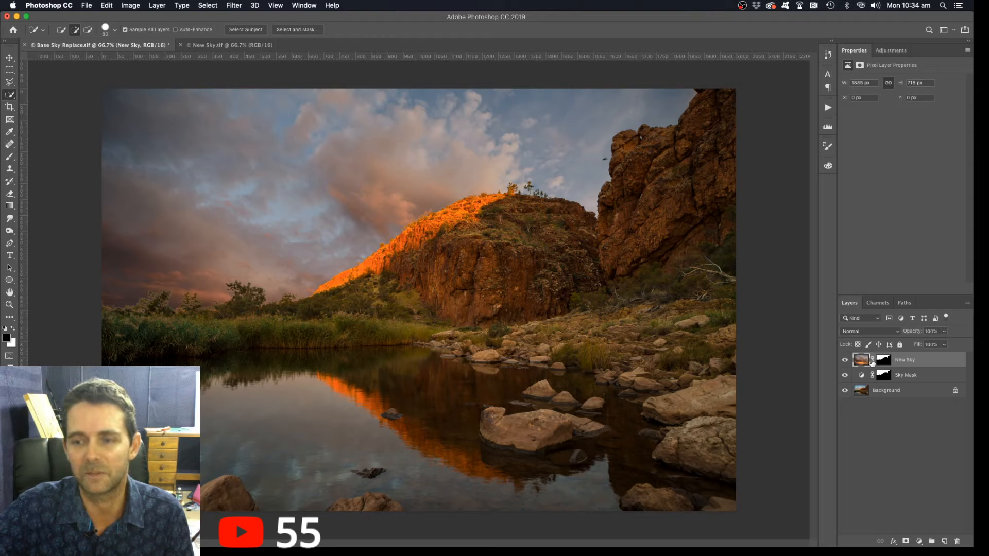
left_click(882, 361)
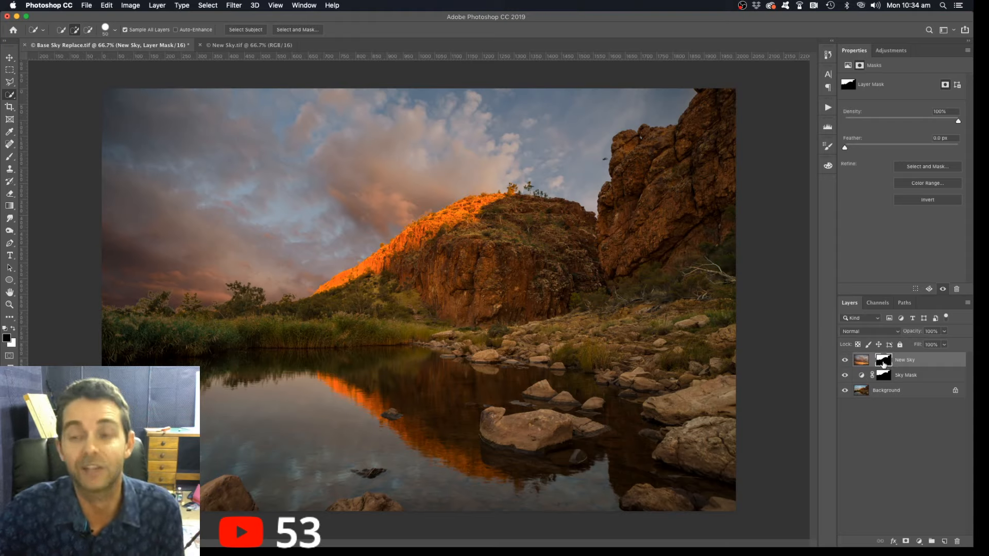
left_click(861, 360)
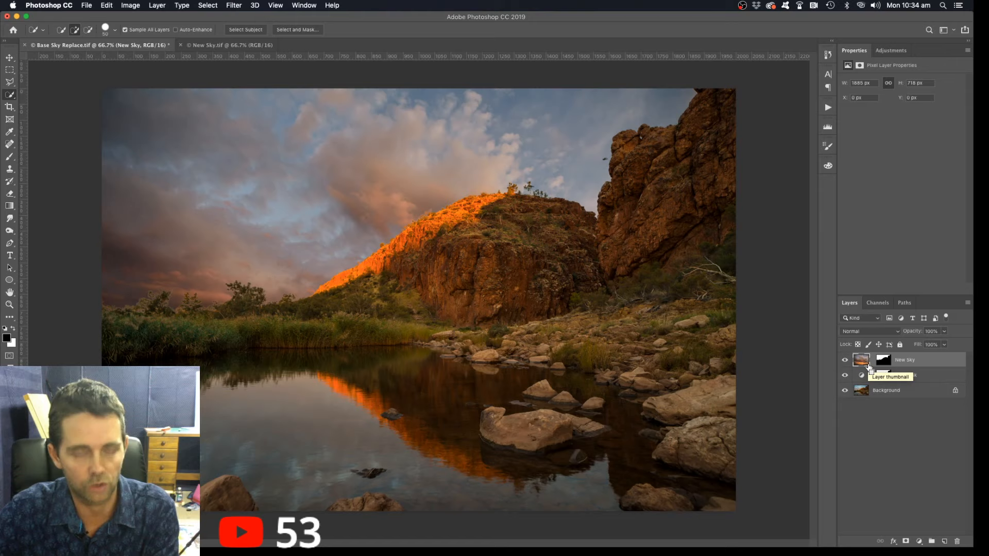
- Free-transform the New Sky image, moving it up about 510 px and scaling it proportionally to about 102.25%
key("super+t")
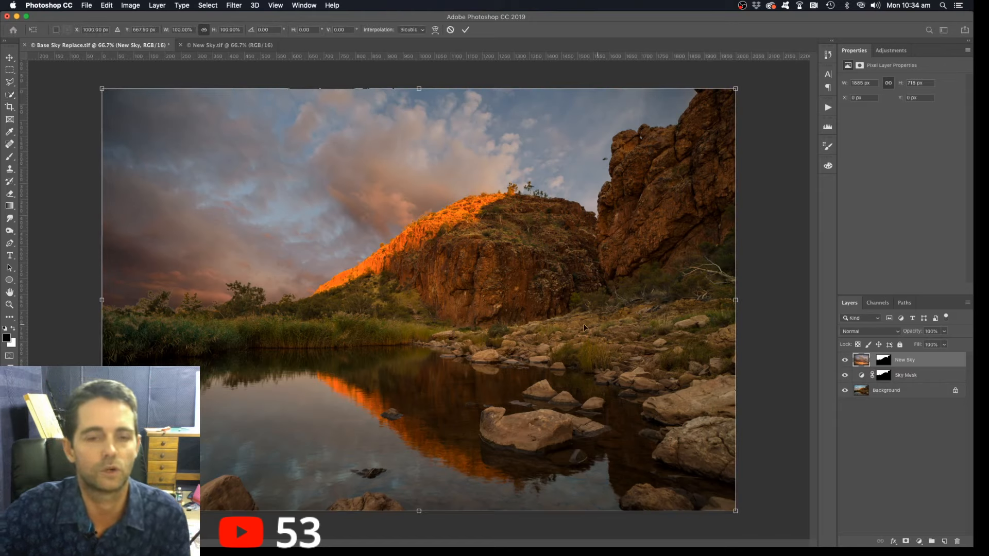
left_click_drag(416, 307, 371, 290)
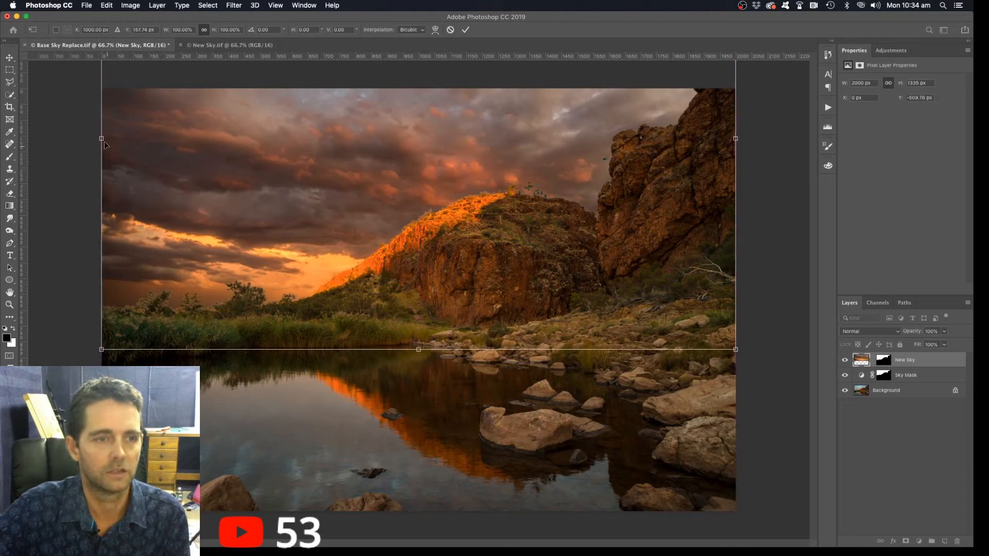
left_click_drag(102, 139, 93, 138)
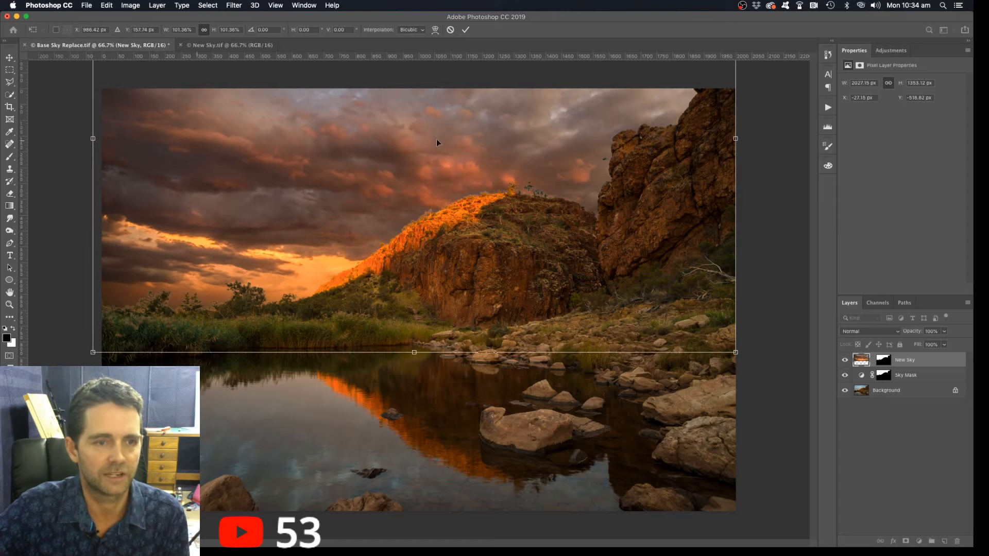
left_click_drag(735, 139, 740, 139)
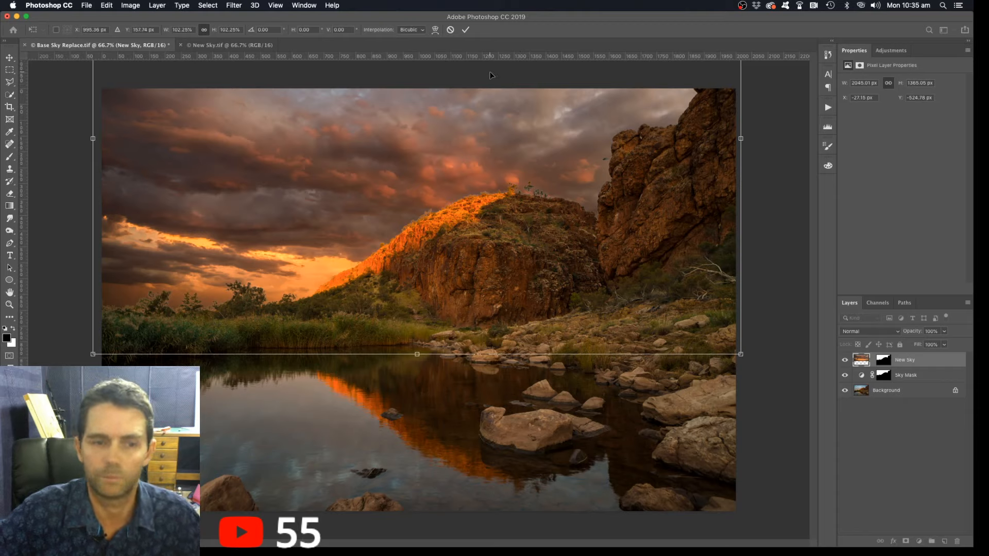
left_click(466, 31)
- Examine the blended sky edge along the ridge and treeline at 200%, and make the Background layer active
key("super+plus")
key("super+plus")
mouse_move(598, 297)
left_mouse_down()
mouse_move(414, 296)
mouse_move(355, 369)
mouse_move(679, 265)
left_mouse_up()
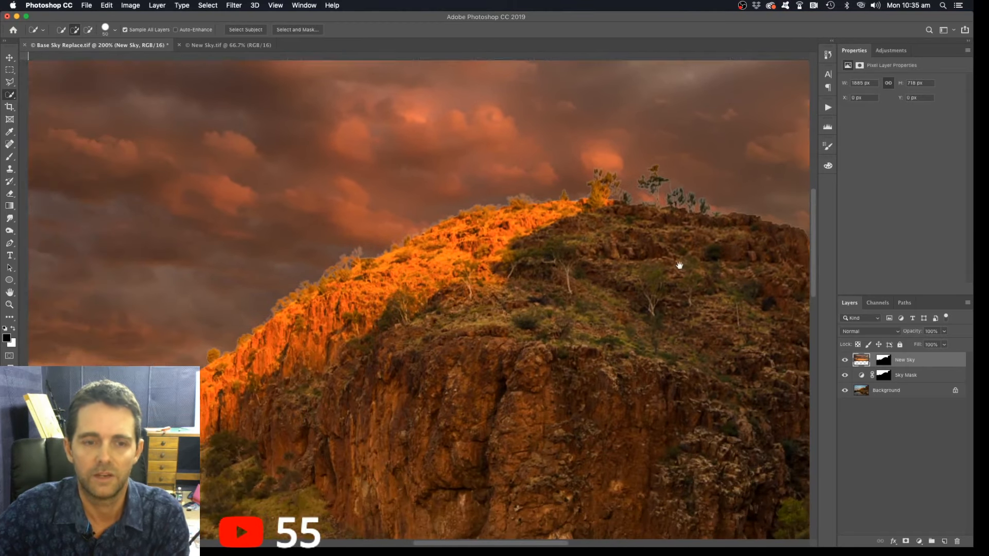
left_click_drag(299, 369, 726, 261)
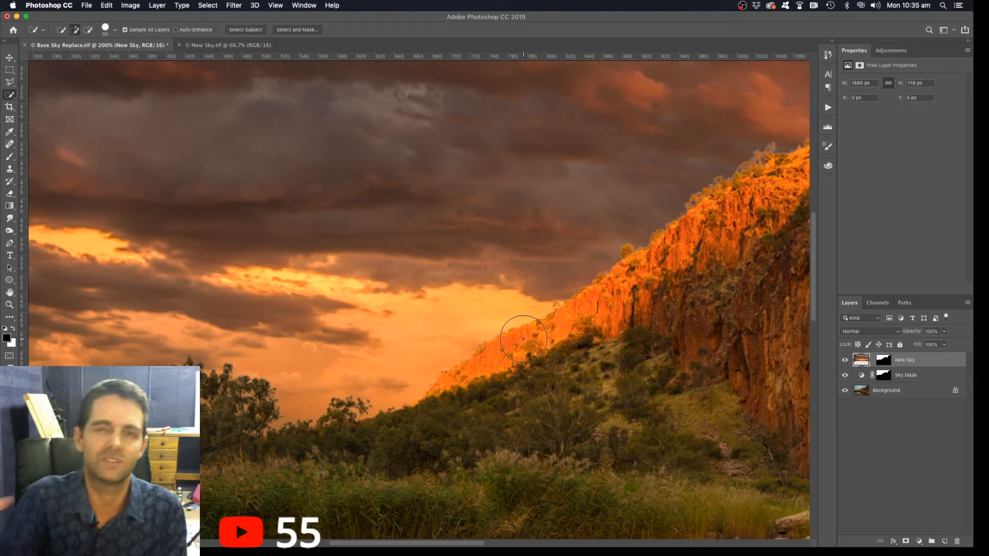
left_click_drag(330, 355, 654, 339)
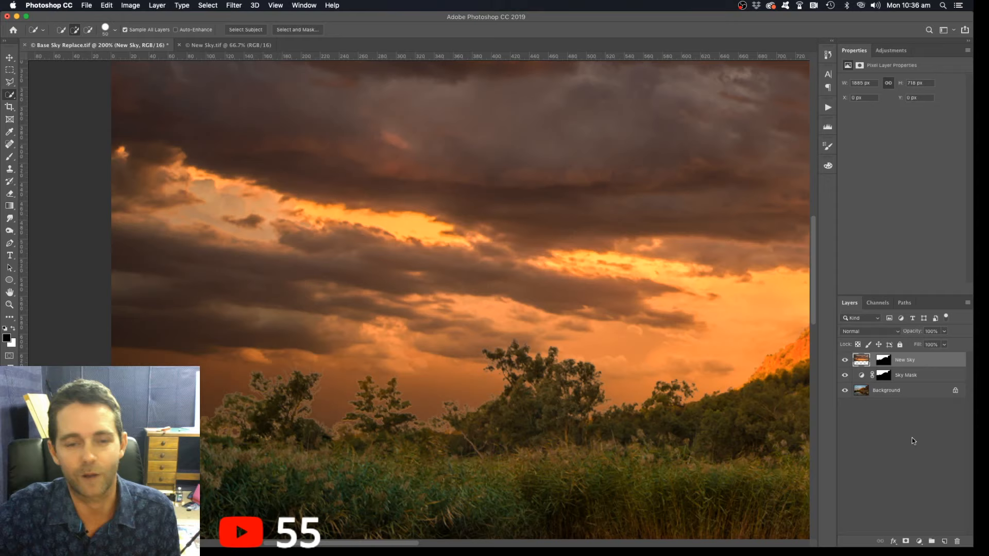
left_click(911, 392)
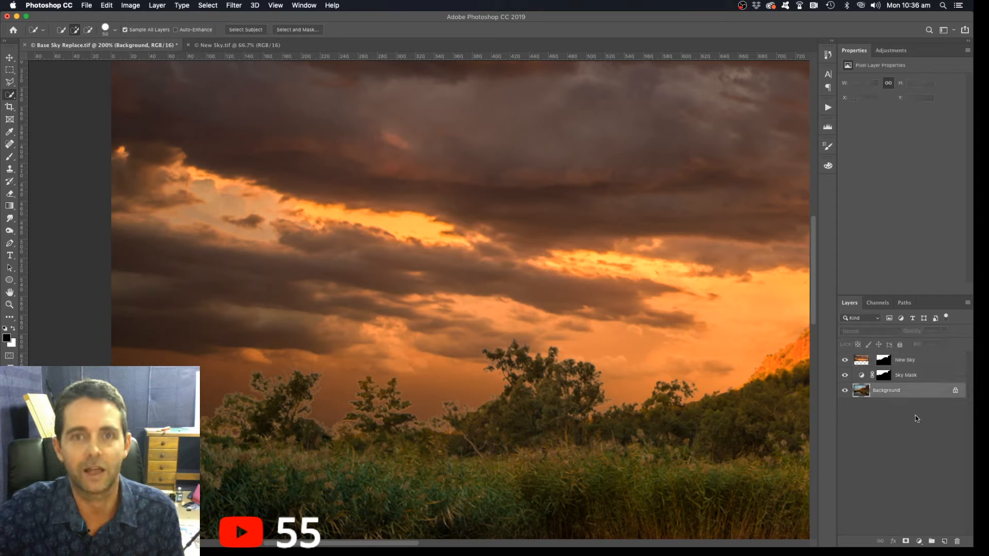
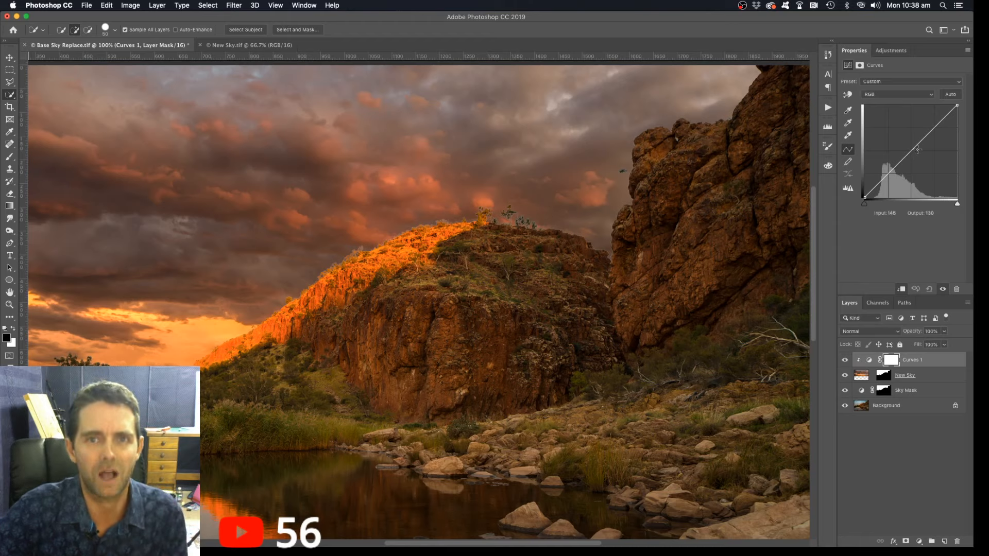
- Try brightening the sky with the Curves 1 point at input 91, output 172, compare before and after, and return it to input 125, output 130
left_click(400, 224, "super")
left_click(400, 224, "super")
left_click_drag(911, 151, 897, 135)
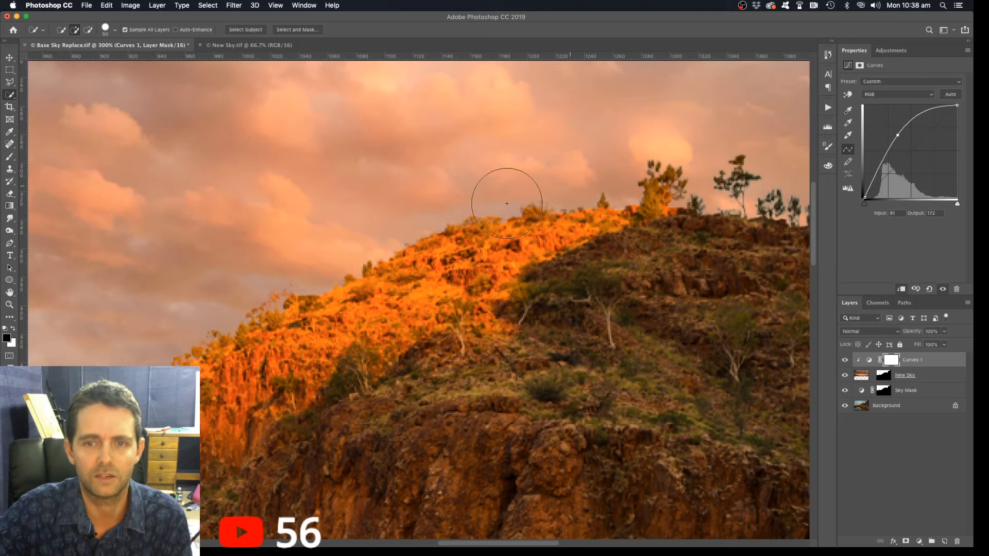
left_click(845, 361)
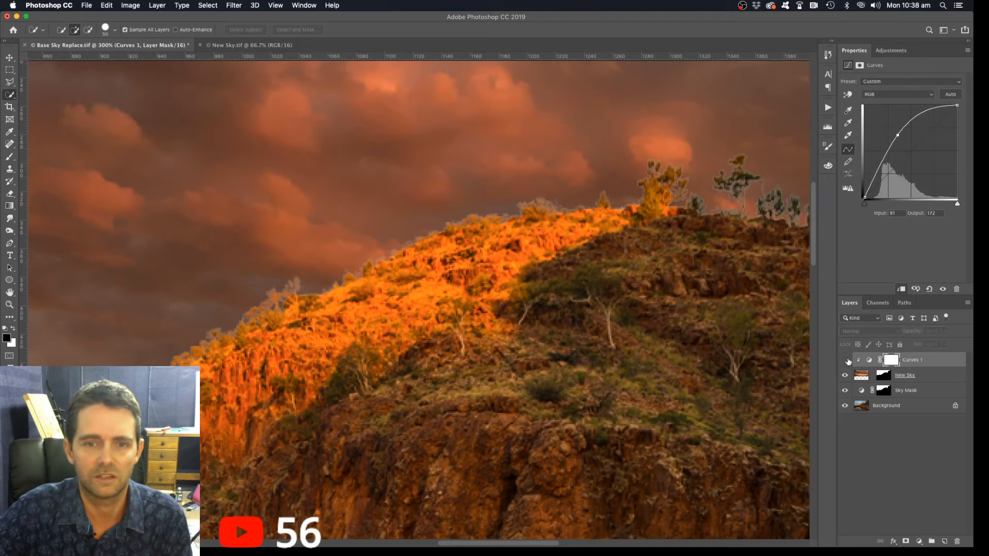
left_click(845, 361)
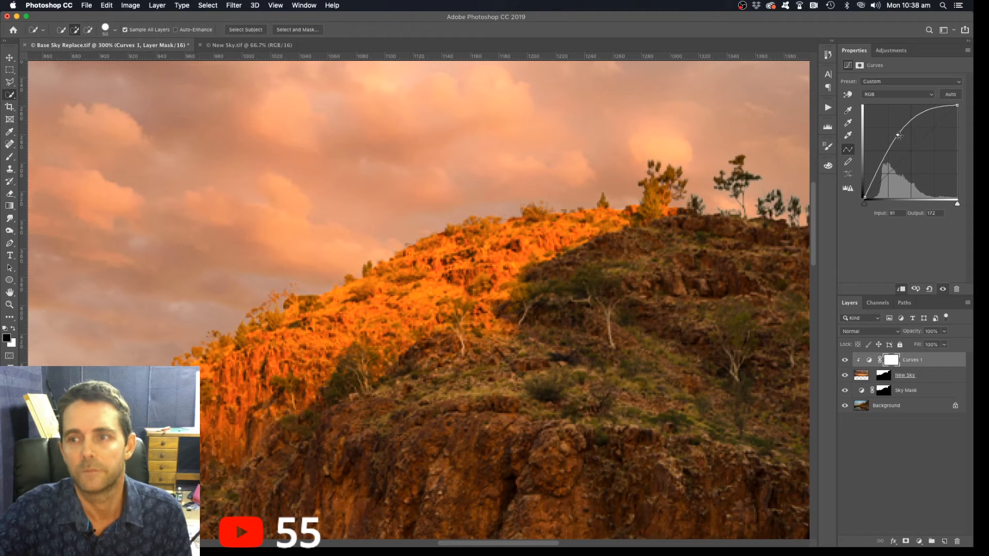
left_click_drag(897, 135, 911, 150)
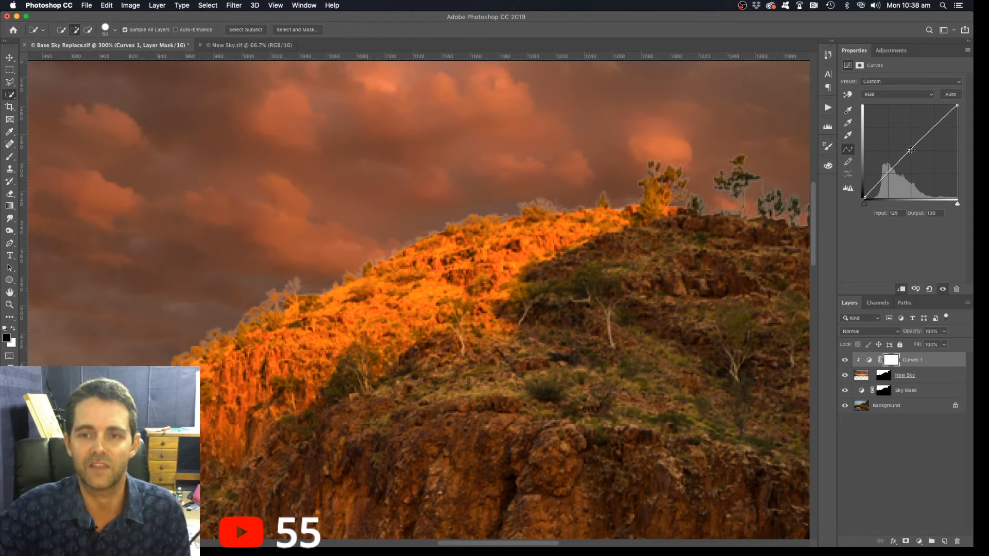
- Delete the Curves 1 adjustment layer and duplicate the Background layer
left_click(869, 360)
key("Delete")
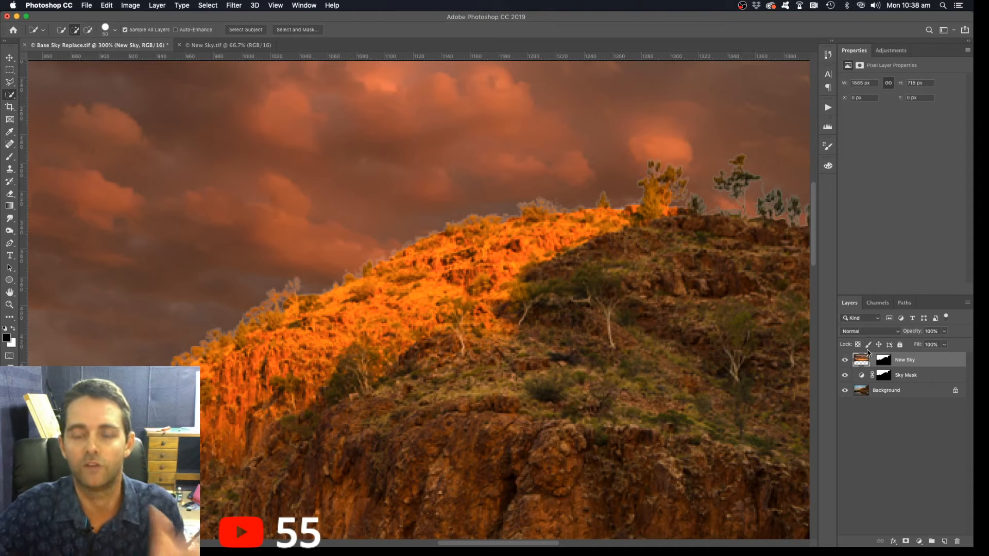
left_click(887, 391)
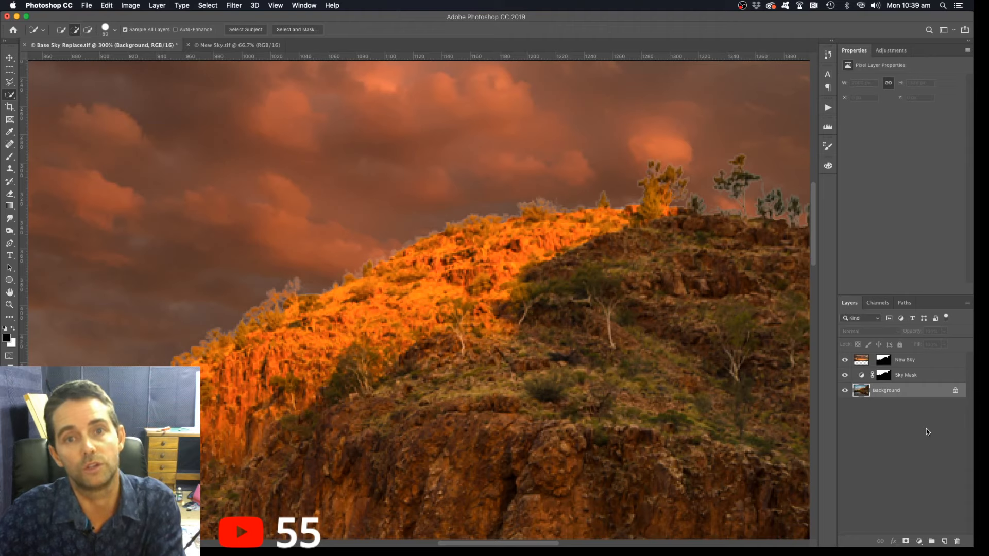
key("super+j")
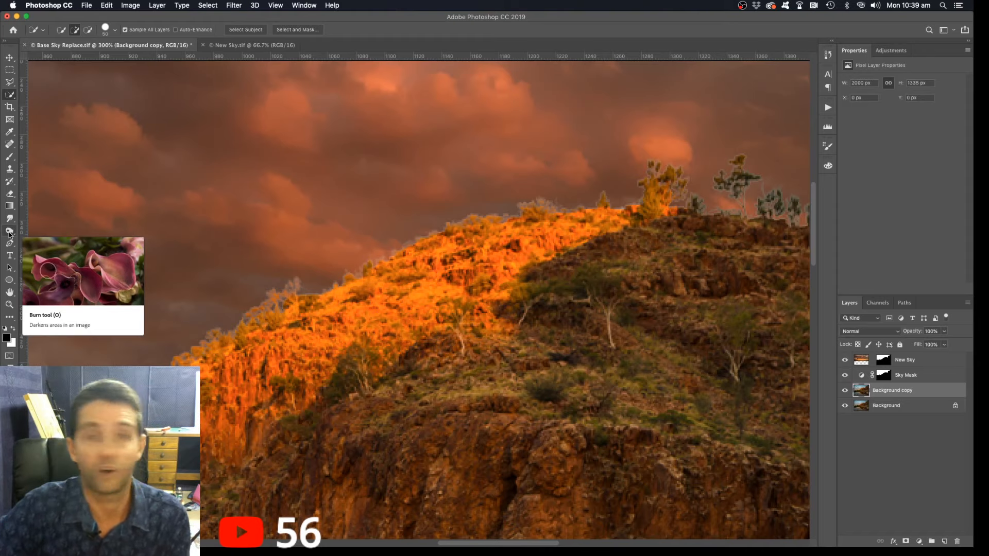
- Set up the Burn tool with the Highlights range, 30% exposure and Protect Tones enabled
left_click_drag(9, 235, 50, 239)
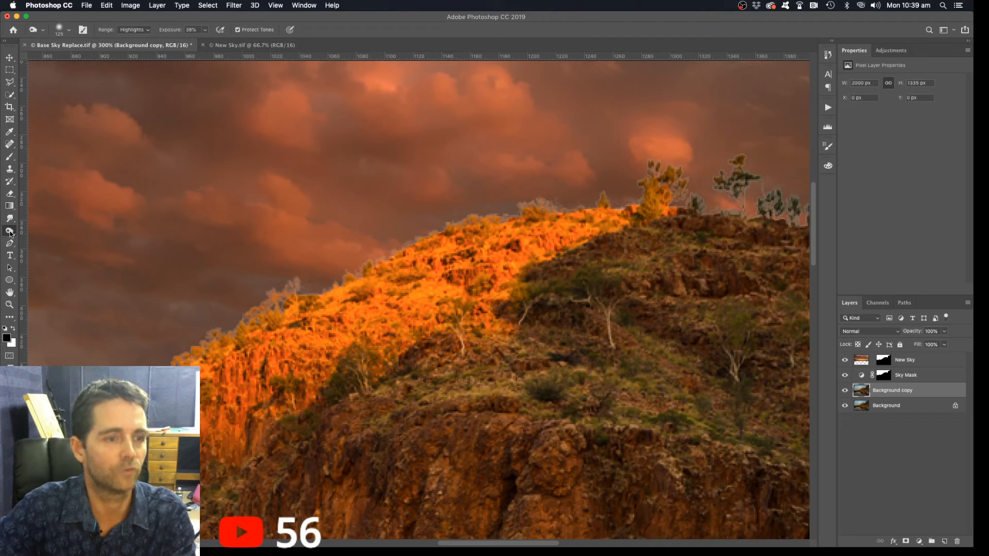
left_click_drag(10, 233, 51, 240)
left_click(69, 31)
left_click(69, 32)
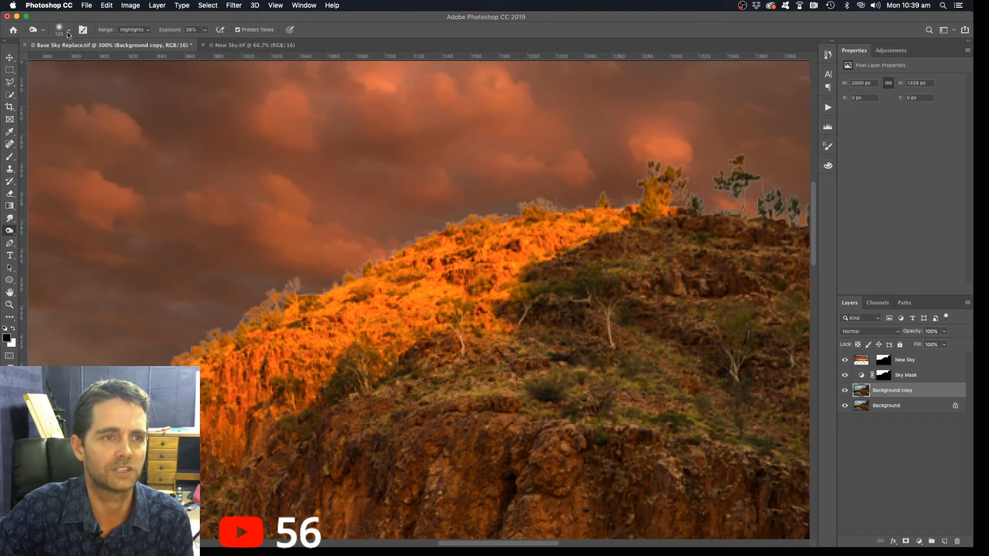
left_click(148, 32)
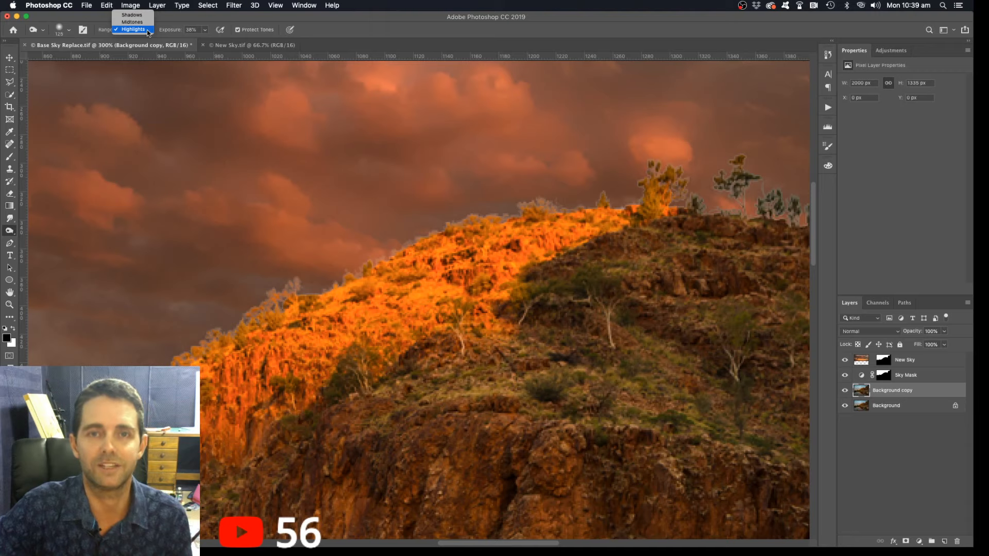
left_click(148, 31)
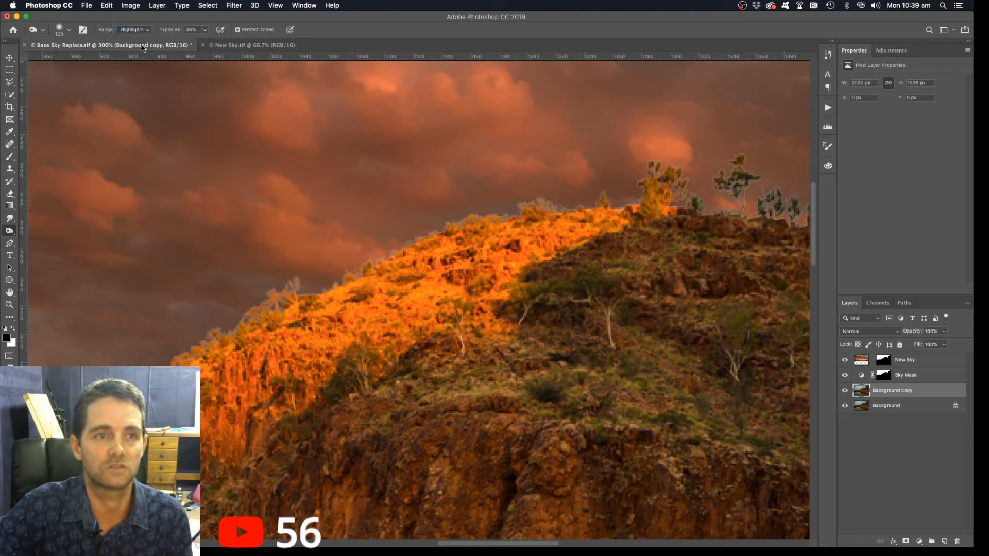
left_click(206, 30)
left_click_drag(205, 41, 201, 41)
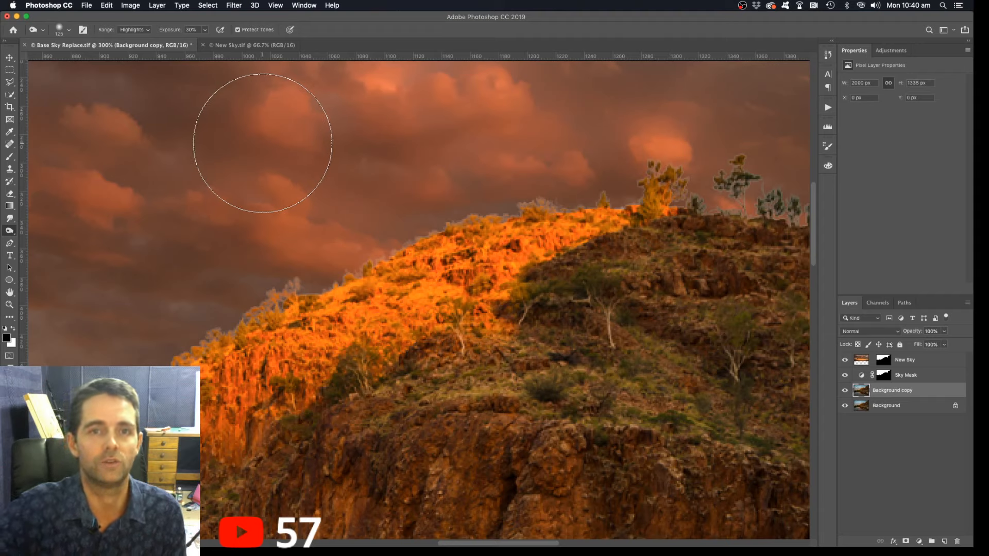
left_click(238, 30)
- Burn the pale fringes of the far-left trees on Background copy using the Midtones range and a 50 px brush
scroll(534, 281, "left", 20)
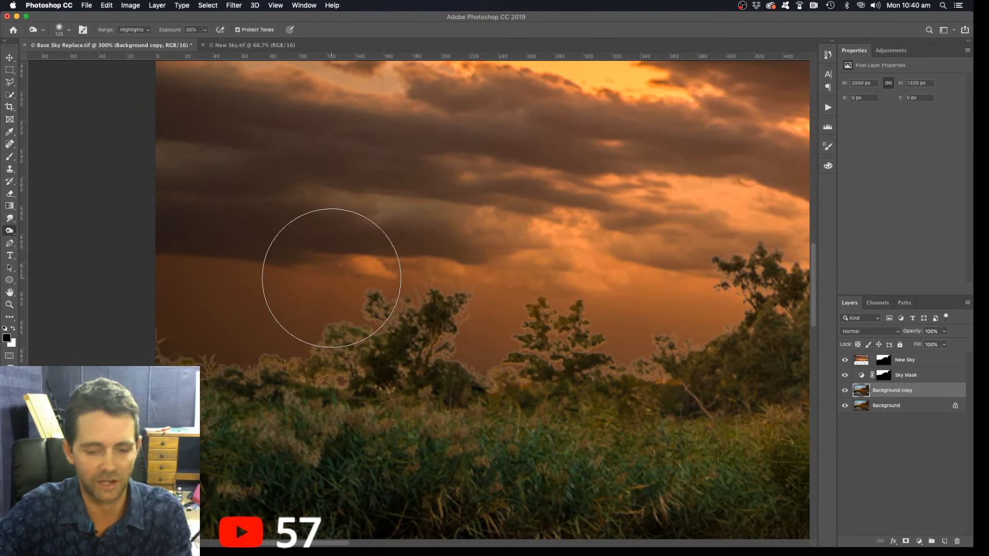
key("bracketleft")
key("bracketleft")
key("bracketleft")
key("bracketleft")
key("bracketleft")
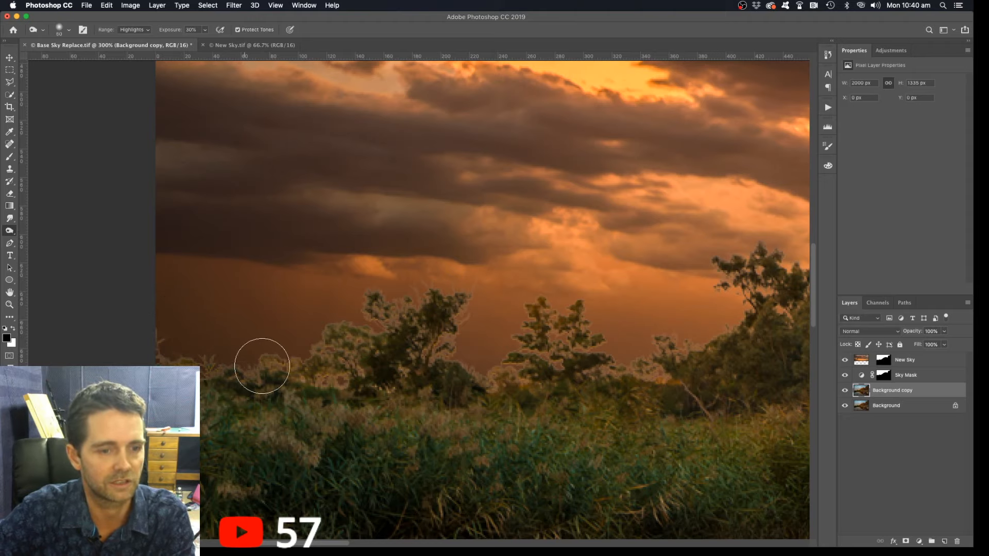
left_click(135, 30)
left_click(133, 21)
left_click_drag(161, 356, 448, 326)
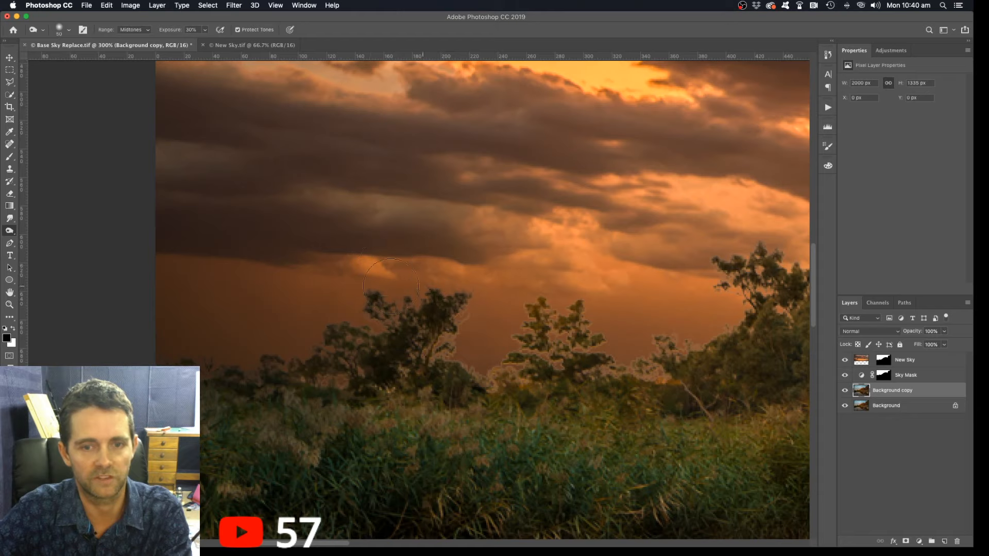
- Reduce the Burn brush to 25 px and darken the remaining light fringes along the treeline towards the foot of the ridge
key("bracketleft")
key("bracketleft")
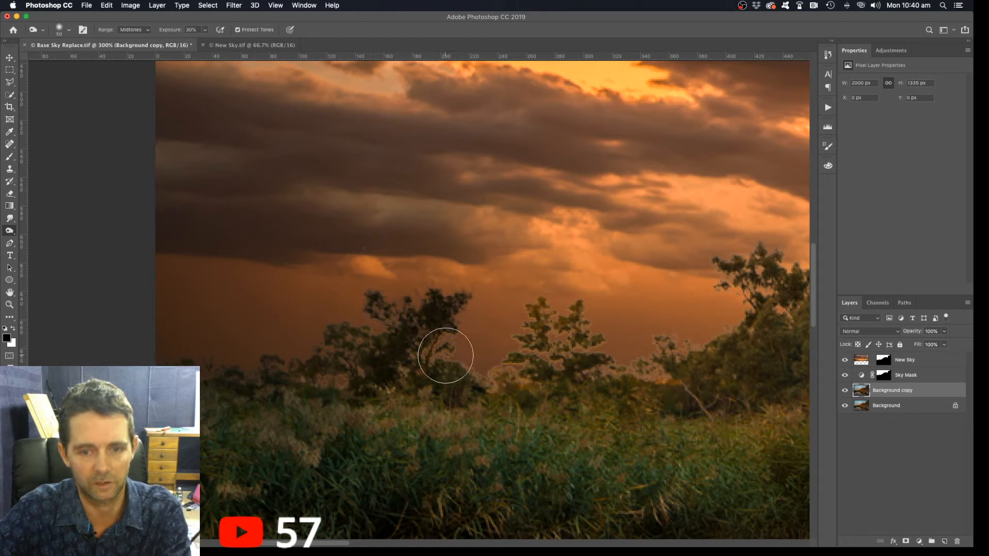
mouse_move(443, 342)
left_mouse_down()
mouse_move(475, 345)
mouse_move(434, 357)
mouse_move(473, 328)
mouse_move(418, 349)
mouse_move(476, 325)
mouse_move(387, 388)
mouse_move(405, 390)
mouse_move(300, 382)
mouse_move(447, 396)
left_mouse_up()
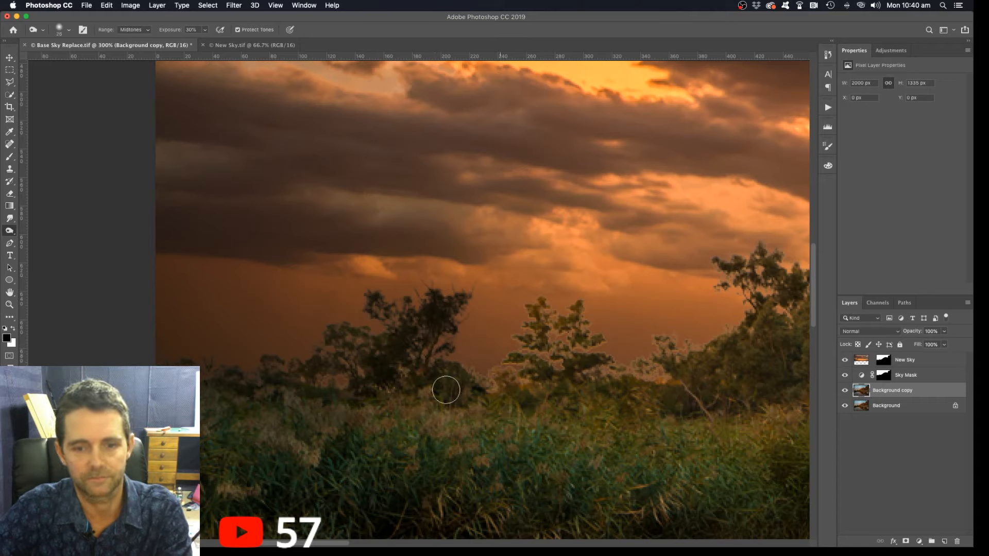
key("bracketleft")
mouse_move(526, 353)
left_mouse_down()
mouse_move(505, 371)
mouse_move(538, 362)
mouse_move(482, 355)
mouse_move(537, 341)
mouse_move(494, 335)
mouse_move(538, 335)
mouse_move(496, 325)
mouse_move(530, 313)
mouse_move(498, 300)
mouse_move(566, 298)
mouse_move(541, 302)
mouse_move(562, 317)
mouse_move(517, 330)
mouse_move(611, 314)
mouse_move(540, 332)
mouse_move(613, 321)
mouse_move(544, 343)
mouse_move(610, 341)
mouse_move(523, 370)
mouse_move(633, 341)
mouse_move(491, 377)
mouse_move(594, 374)
mouse_move(686, 354)
mouse_move(690, 342)
mouse_move(464, 384)
left_mouse_up()
key("space")
mouse_move(462, 311)
left_mouse_down()
mouse_move(635, 362)
mouse_move(652, 385)
mouse_move(706, 382)
mouse_move(475, 409)
mouse_move(556, 384)
left_mouse_up()
key("space")
key("space")
left_click_drag(664, 355, 482, 400)
key("space")
mouse_move(669, 265)
left_mouse_down()
mouse_move(535, 342)
mouse_move(344, 357)
left_mouse_up()
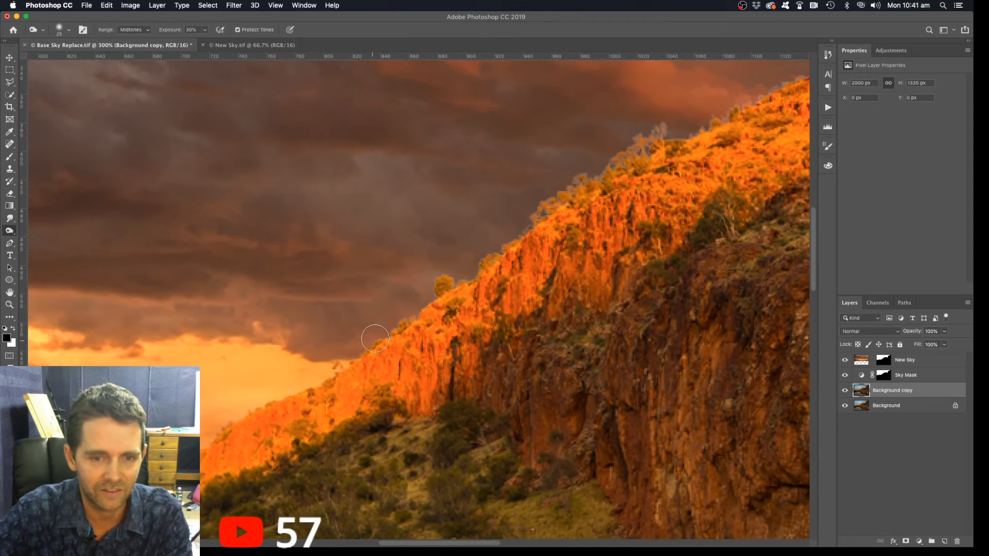
- Burn the light halo along the sunlit ridge's skyline, from the lower slope up to the hilltop
left_click_drag(400, 317, 659, 135)
left_click_drag(654, 155, 457, 263)
mouse_move(463, 242)
left_mouse_down()
mouse_move(683, 173)
mouse_move(564, 217)
mouse_move(551, 188)
mouse_move(611, 187)
mouse_move(541, 187)
left_mouse_up()
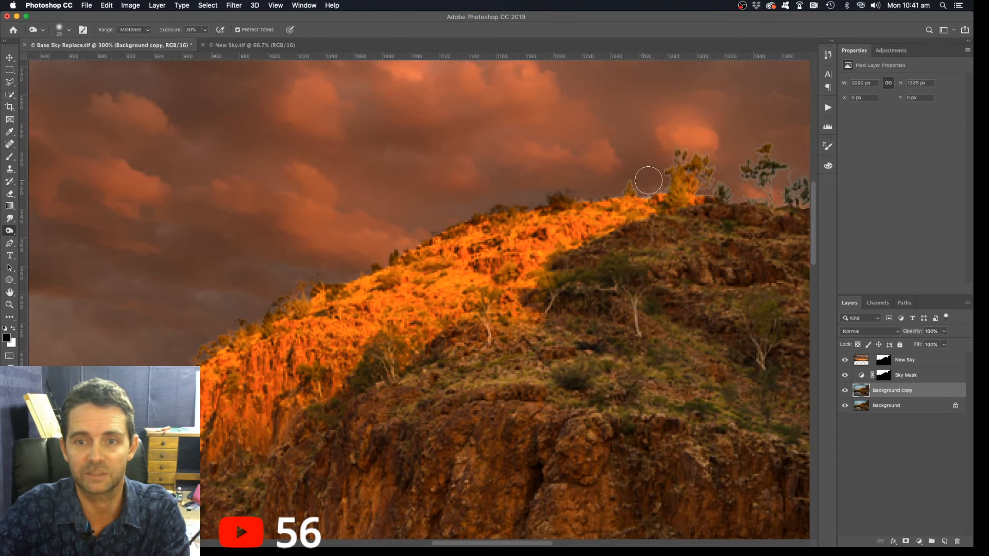
mouse_move(649, 180)
left_mouse_down()
mouse_move(595, 185)
mouse_move(632, 196)
mouse_move(591, 203)
left_mouse_up()
mouse_move(572, 201)
left_mouse_down()
mouse_move(618, 175)
mouse_move(614, 210)
mouse_move(634, 205)
left_mouse_up()
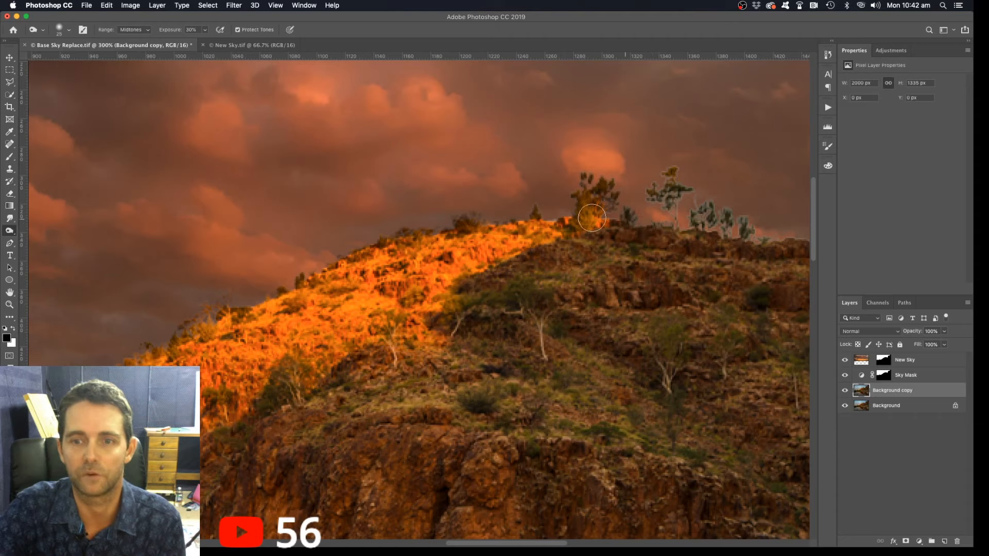
- Burn the fringes of the trees on the hilltop and the skyline leading towards the cliff
left_click_drag(592, 217, 613, 214)
left_click_drag(495, 227, 574, 218)
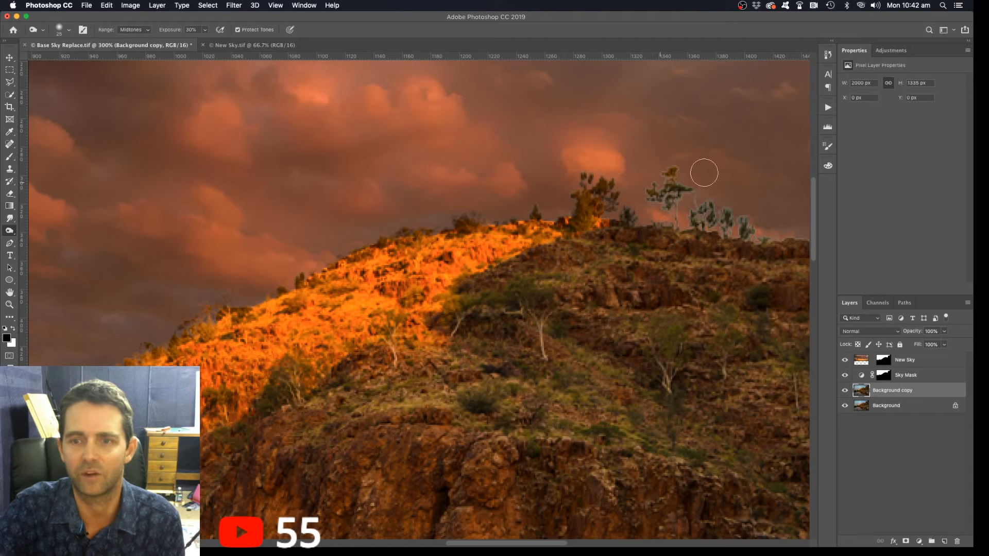
mouse_move(704, 173)
left_mouse_down()
mouse_move(626, 190)
mouse_move(637, 211)
left_mouse_up()
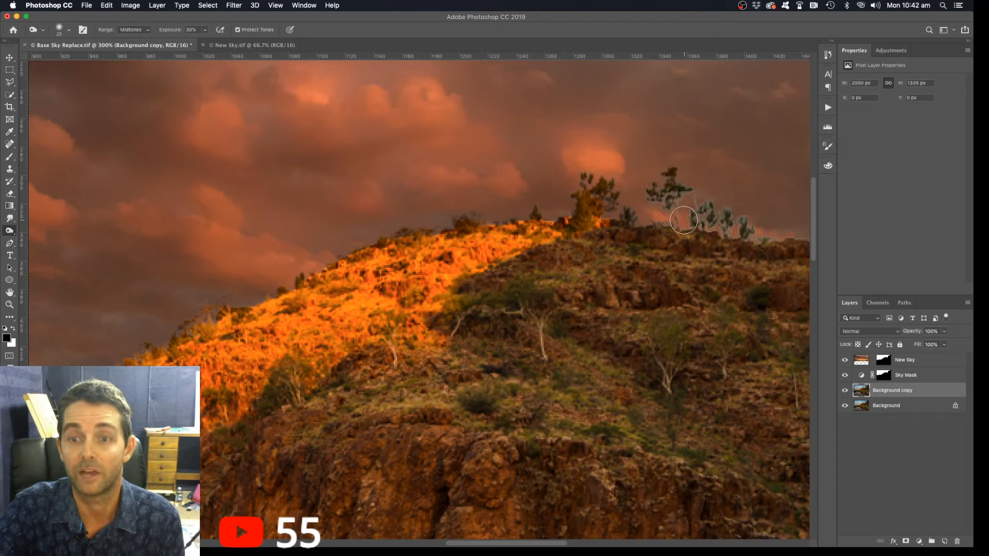
left_click_drag(696, 214, 750, 227)
left_click_drag(793, 282, 563, 274)
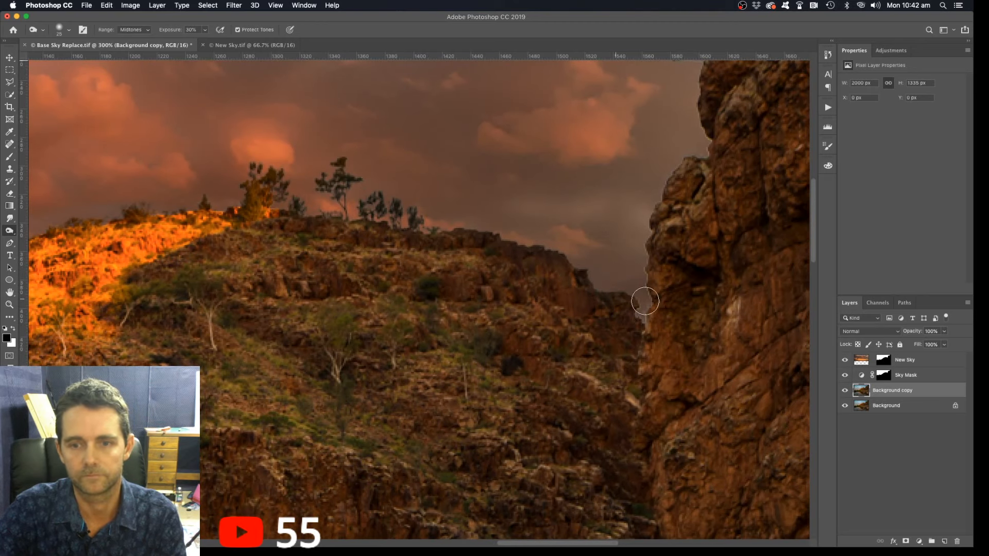
- Burn the light edge of the large cliff against the sky, up to the top of the rocks
left_click_drag(643, 325, 547, 458)
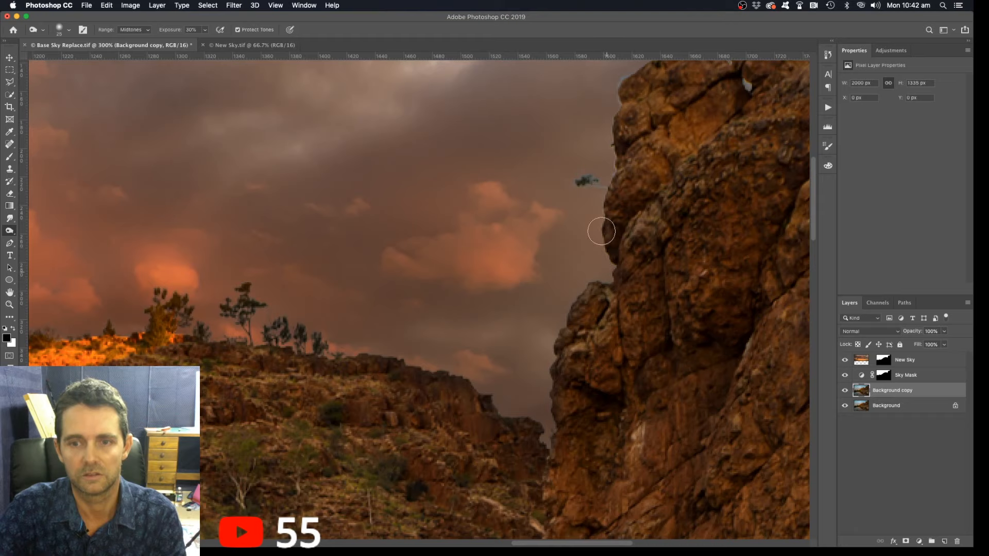
mouse_move(588, 196)
left_mouse_down()
mouse_move(583, 176)
mouse_move(606, 178)
mouse_move(598, 242)
mouse_move(600, 206)
left_mouse_up()
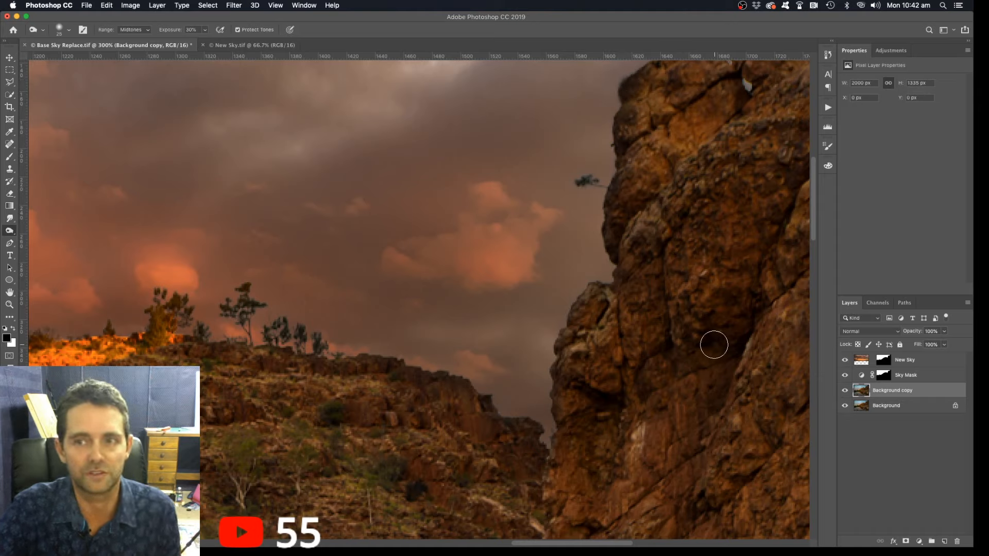
scroll(711, 332, "up", 5)
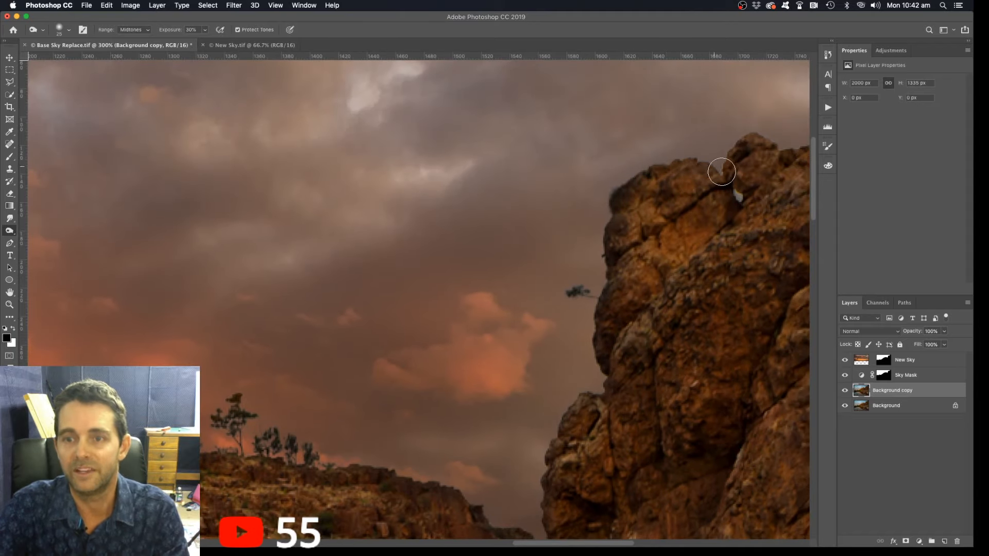
scroll(745, 132, "right", 10)
scroll(745, 132, "up", 2)
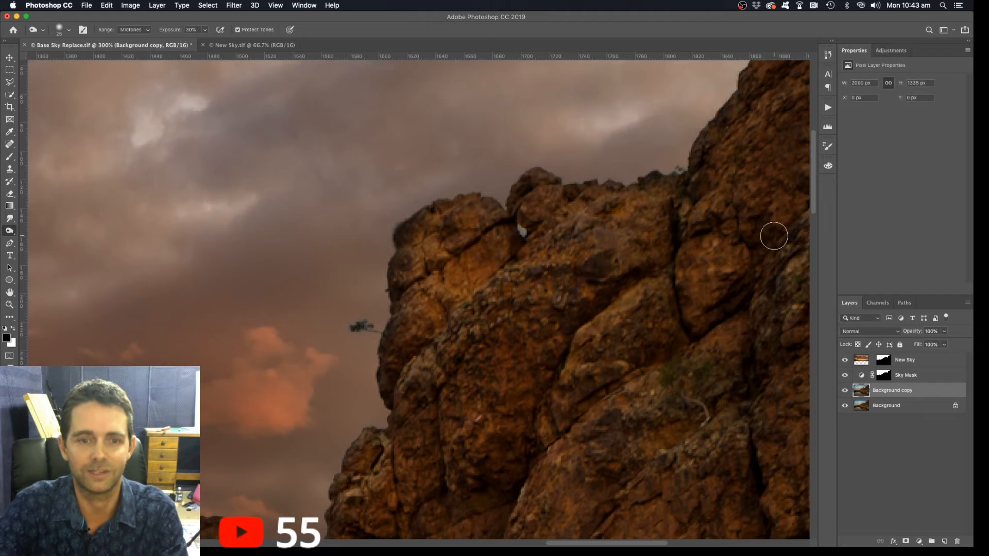
- Darken the shaded hillside between the sunlit ridge and the cliff with the Burn tool at 15% exposure and a 300 px brush
key("super+0")
left_click(205, 30)
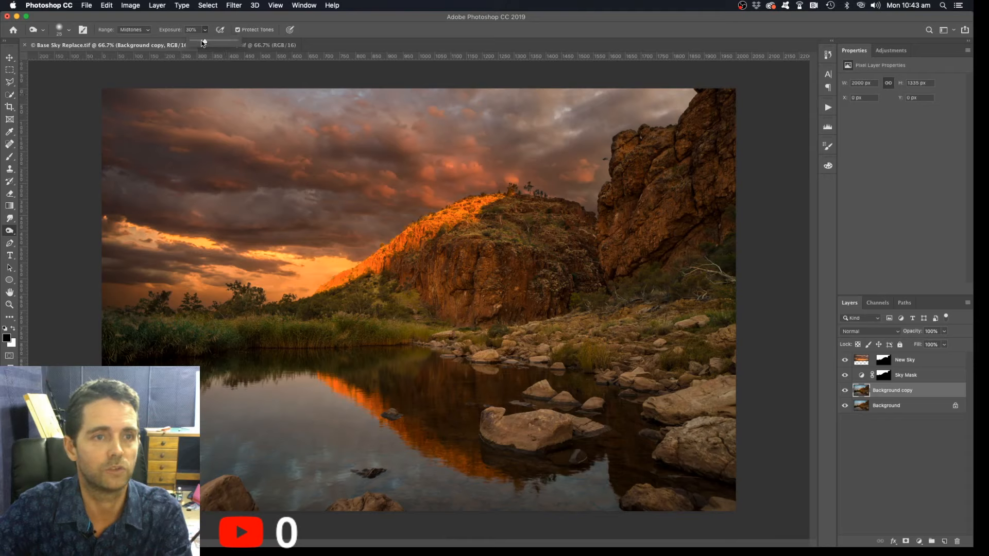
left_click_drag(204, 42, 199, 43)
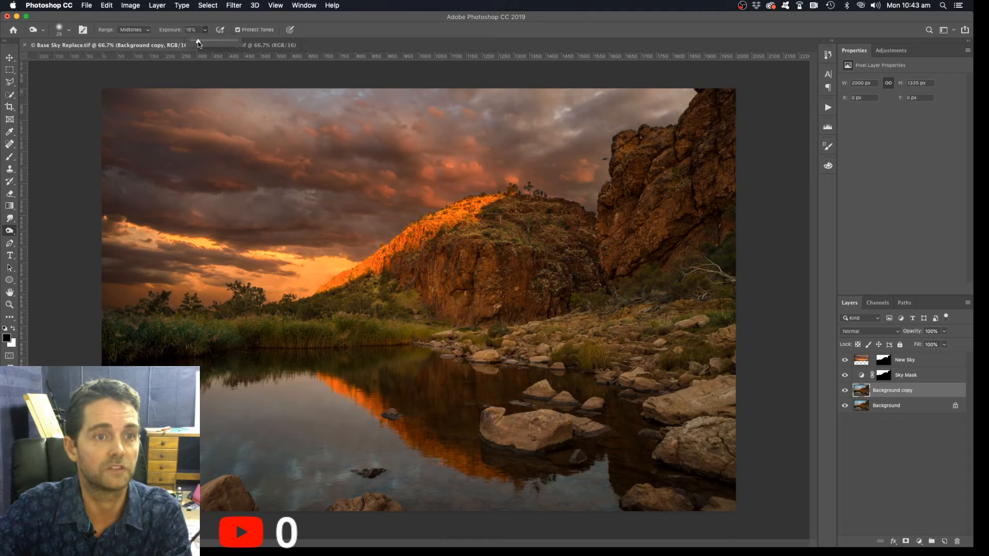
left_click(71, 32)
key("bracketright")
key("bracketright")
key("bracketright")
key("bracketright")
key("bracketright")
key("bracketright")
key("bracketright")
key("bracketright")
key("bracketright")
key("bracketright")
key("bracketright")
key("bracketright")
key("bracketright")
key("bracketright")
key("bracketright")
key("bracketright")
left_click_drag(541, 237, 386, 292)
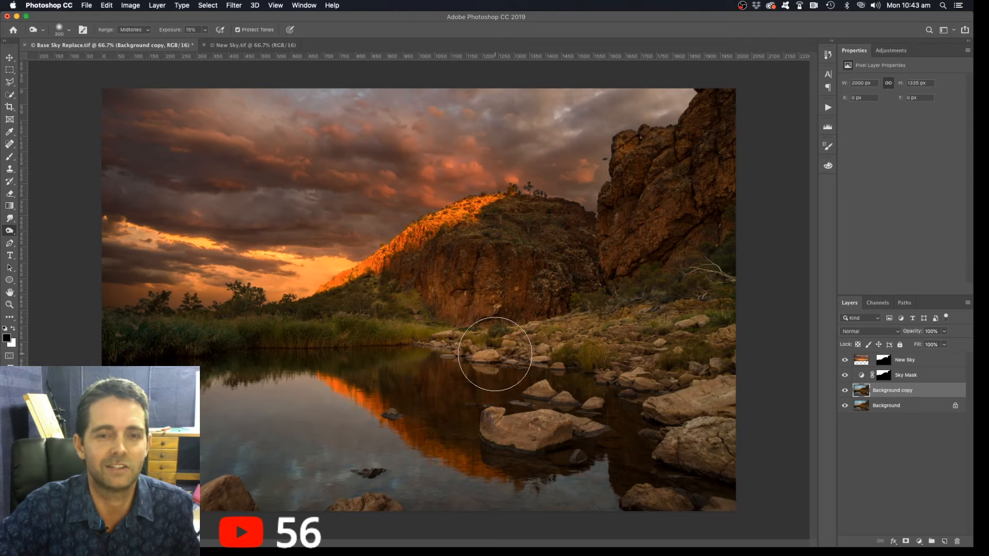
- On the Background layer, quick-select the sky reflection in the water, excluding the rocks along the bottom edge of the image
left_click(886, 405)
left_click(9, 94)
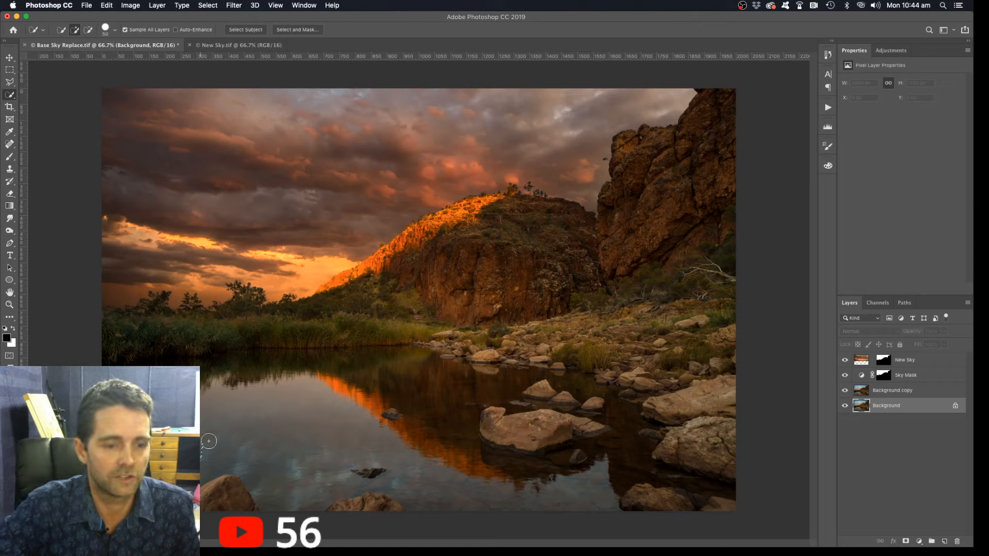
mouse_move(209, 441)
left_mouse_down()
mouse_move(280, 434)
mouse_move(424, 475)
mouse_move(592, 492)
left_mouse_up()
left_click_drag(219, 495, 242, 507)
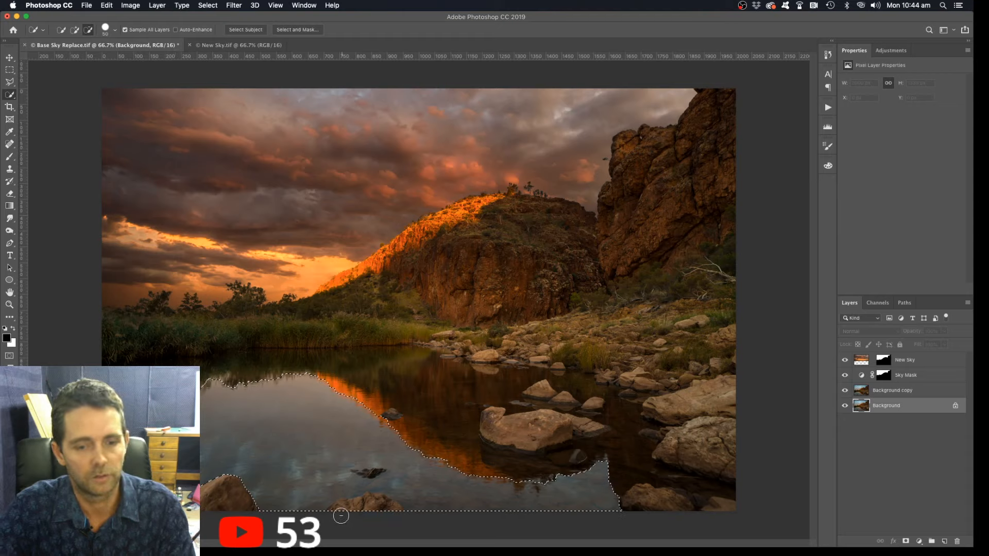
mouse_move(334, 510)
left_mouse_down()
mouse_move(392, 515)
mouse_move(372, 500)
left_mouse_up()
- Refine the reflection selection's edges in Select and Mask with a smaller Refine Edge brush, outputting to a selection
left_click(297, 30)
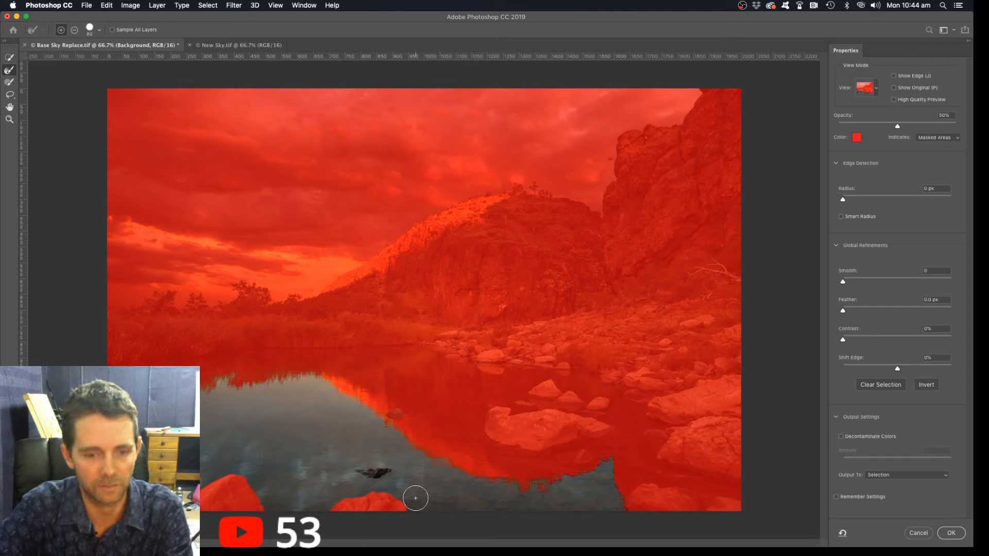
key("bracketleft")
key("bracketleft")
key("bracketleft")
key("bracketleft")
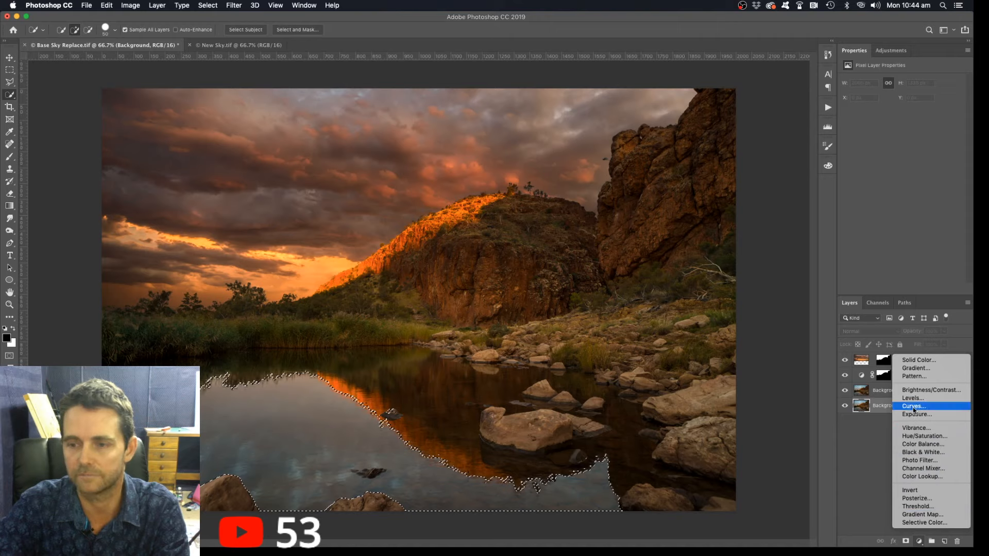
- Add a Curves adjustment layer from the reflection selection and rename it Reflection Mask
left_click(914, 406)
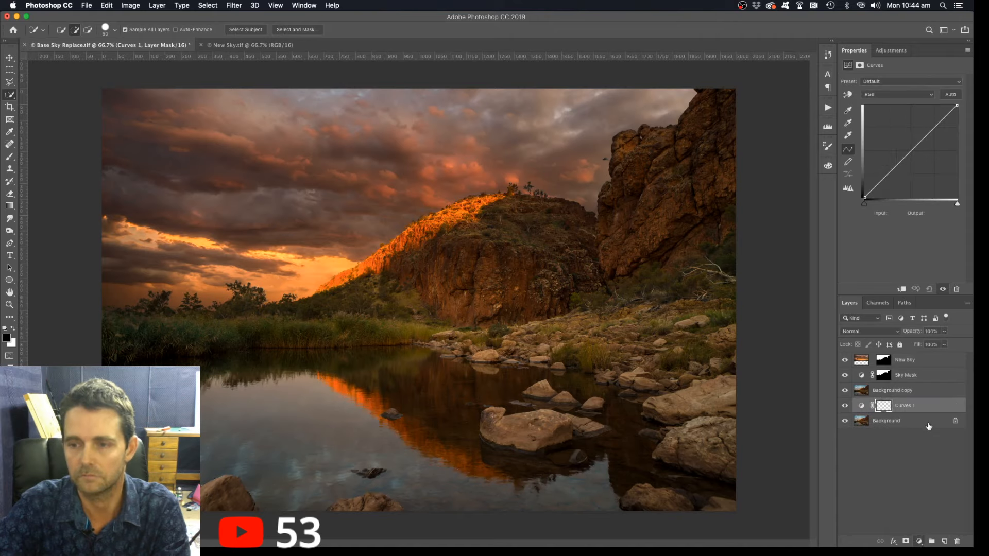
double_click(903, 406)
type("Reflection Mask")
key("Return")
- Display the Reflection Mask layer's mask on its own and inspect its edges around the waterline and rocks at 200%
left_click(882, 406, "alt")
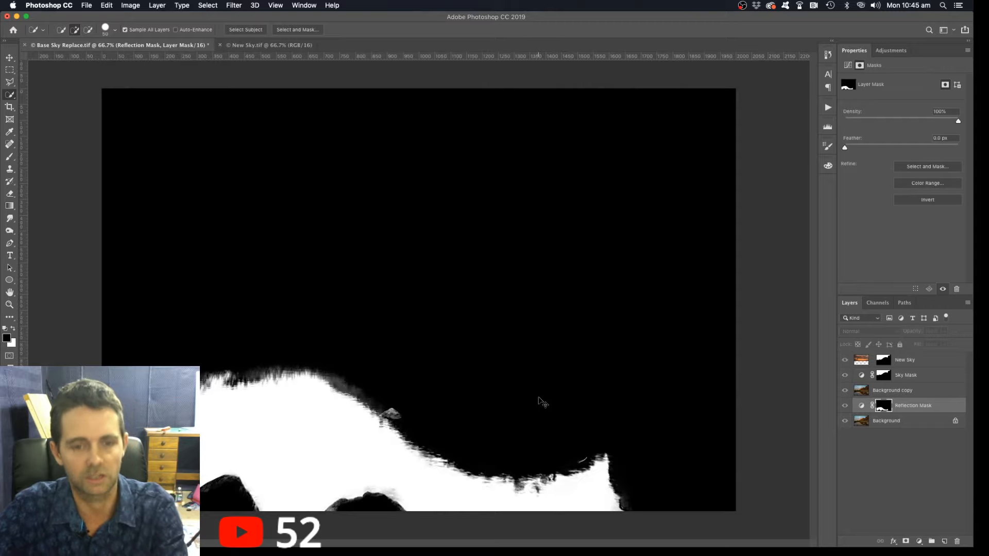
key("super+plus")
key("super+plus")
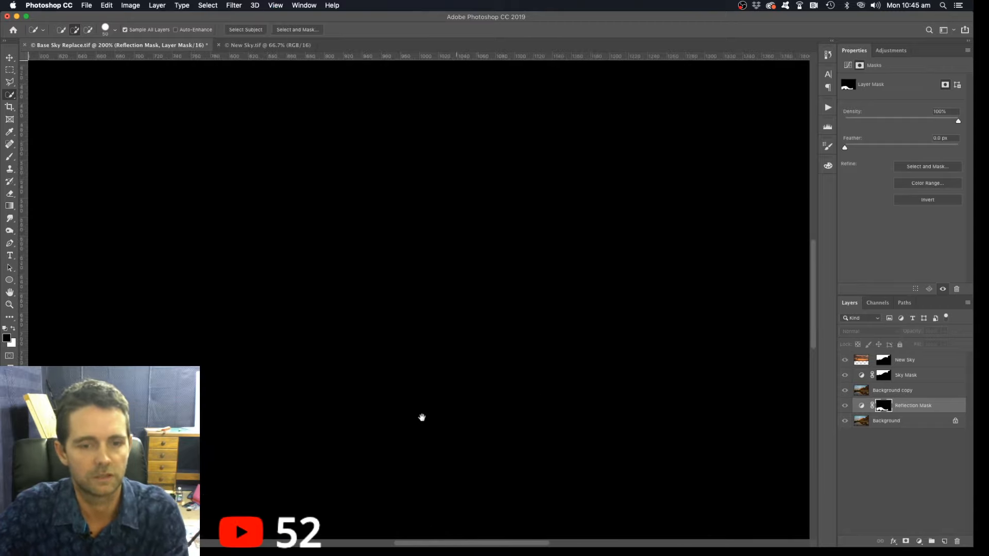
left_click_drag(422, 418, 647, 131)
left_click_drag(552, 412, 391, 303)
left_click_drag(334, 220, 275, 137)
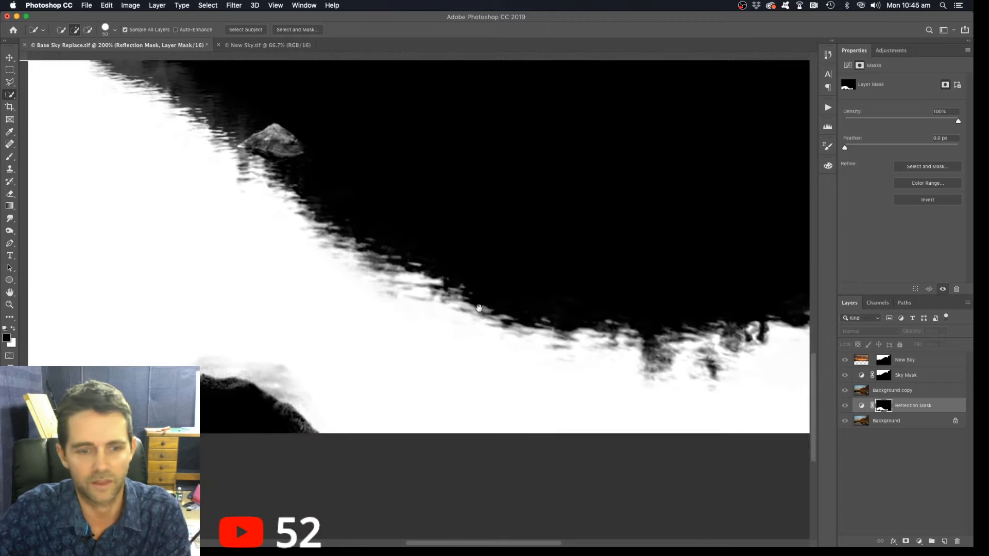
left_click_drag(305, 359, 483, 304)
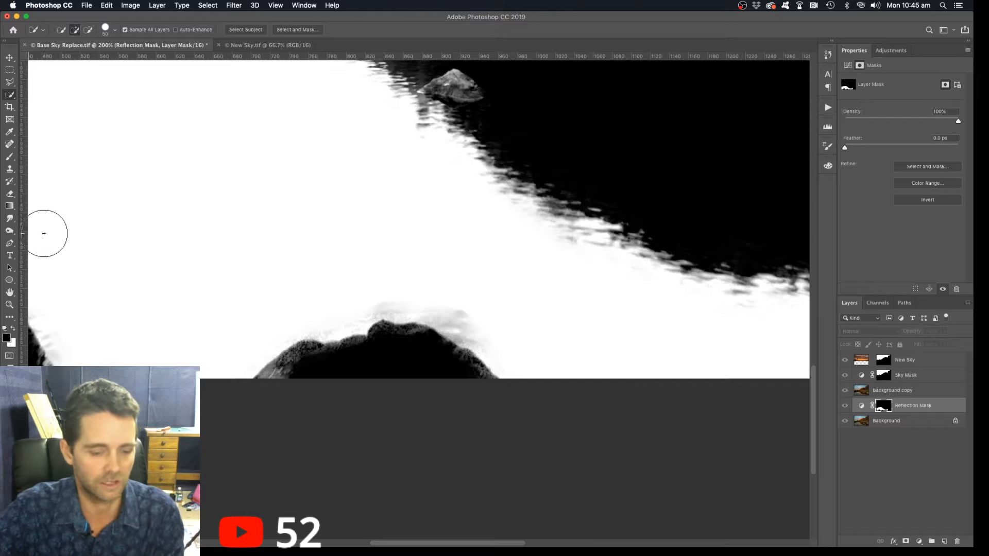
- Dodge the grey patches around the foreground rocks to white on the Reflection Mask, using the Highlights range at 34% exposure
left_click(10, 231)
left_click(49, 230)
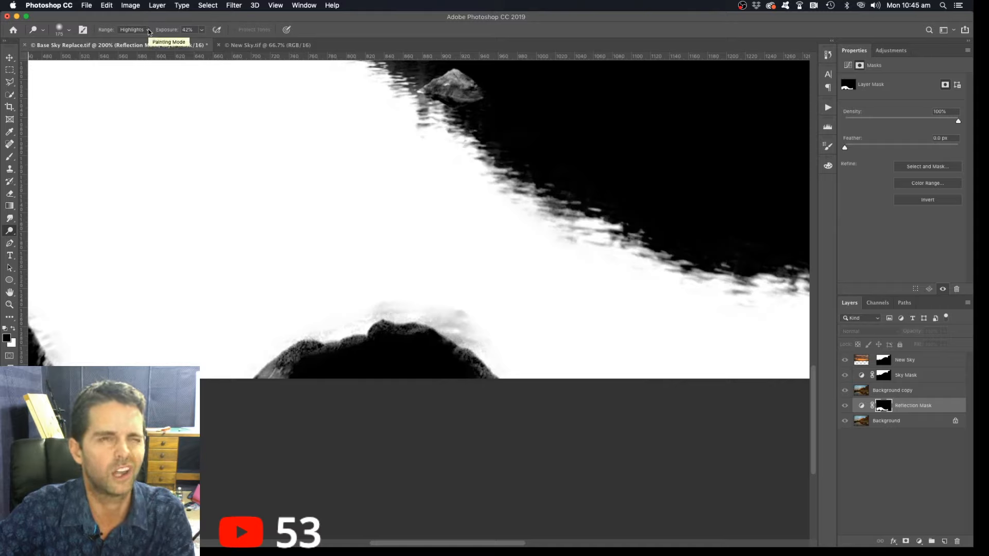
left_click_drag(167, 29, 163, 30)
key("bracketleft")
key("bracketleft")
key("bracketleft")
key("bracketleft")
key("bracketleft")
left_click_drag(329, 322, 487, 335)
left_click_drag(257, 242, 534, 236)
left_click_drag(340, 340, 289, 258)
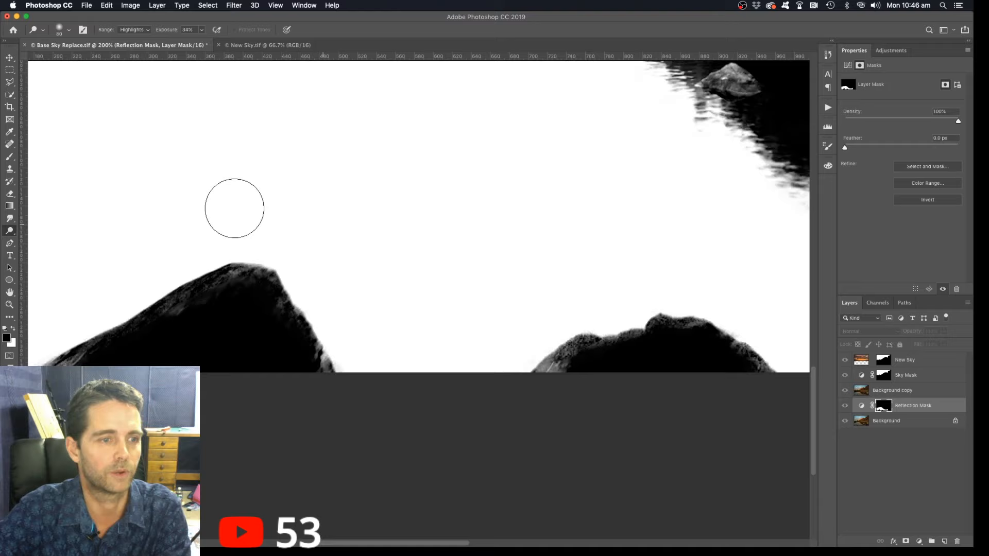
- Burn the grey specks in the foreground rocks to black on the Reflection Mask with a small brush, using Shadows at 31% exposure
left_click(11, 231)
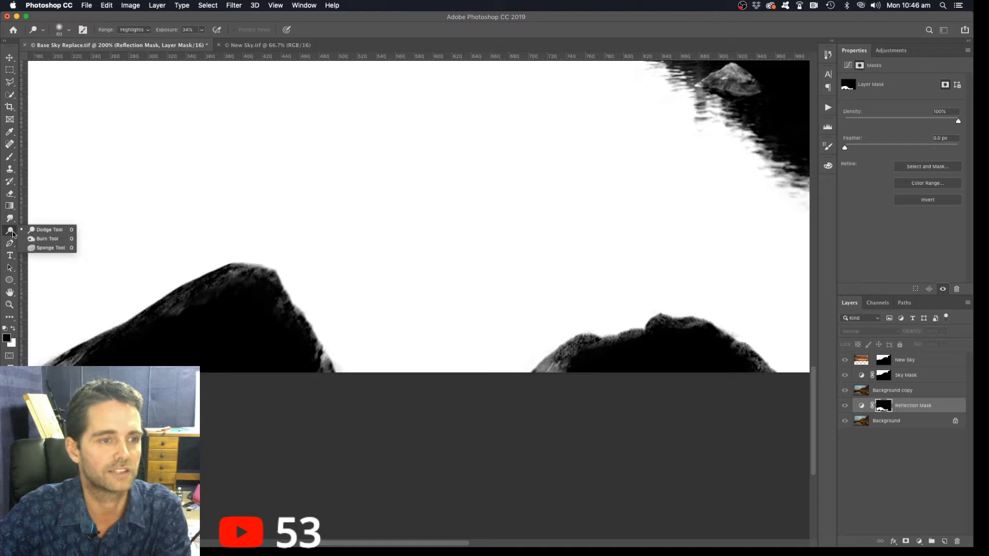
left_click(46, 239)
left_click(136, 31)
left_click(132, 21)
left_click_drag(167, 30, 176, 30)
key("bracketleft")
key("bracketleft")
key("bracketleft")
key("bracketleft")
key("bracketleft")
key("bracketleft")
key("bracketleft")
key("bracketleft")
key("bracketleft")
key("bracketleft")
key("bracketleft")
key("bracketleft")
key("bracketleft")
key("bracketleft")
left_click_drag(303, 329, 175, 304)
left_click_drag(257, 319, 319, 319)
left_click_drag(477, 371, 323, 388)
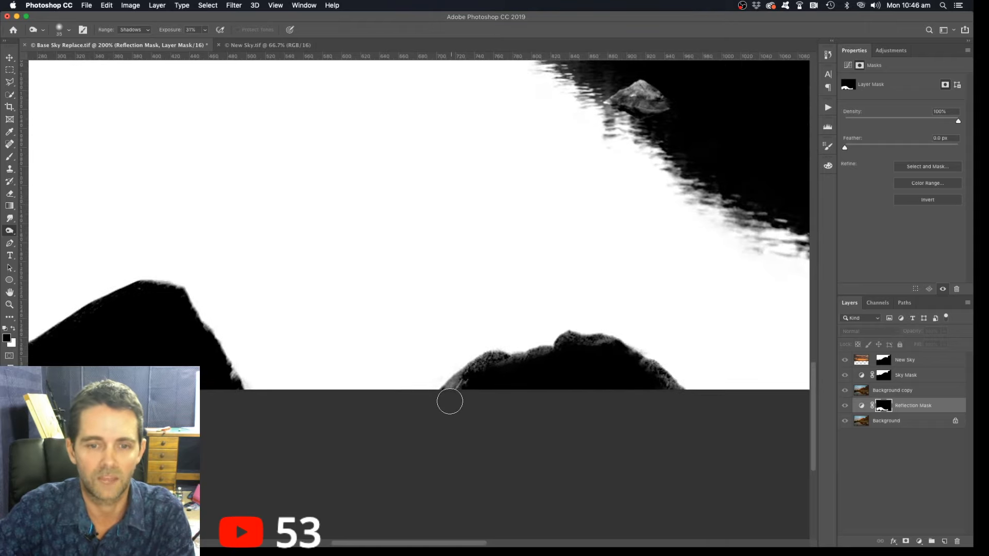
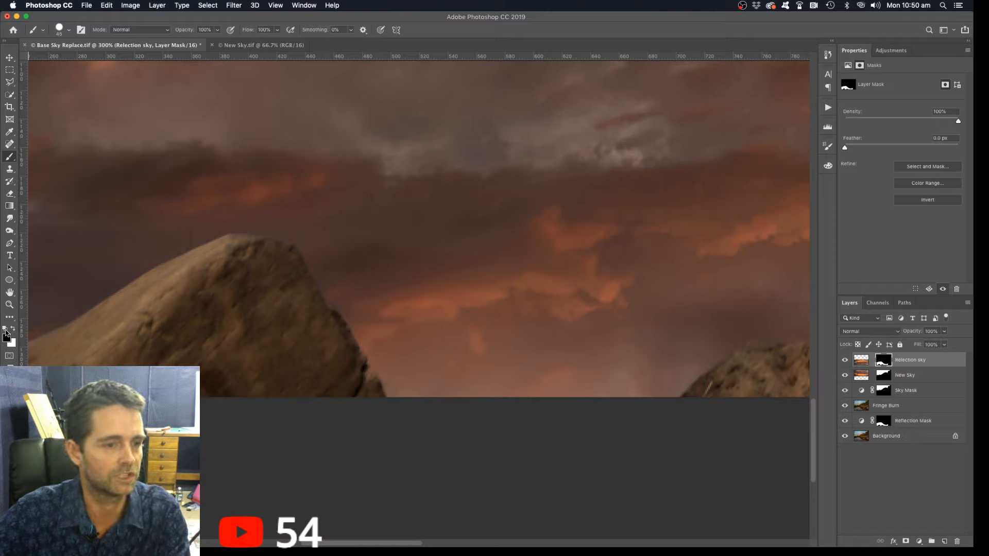
- Touch up the Relection sky layer's mask along the foreground rock's right edge with a small black brush
key("x")
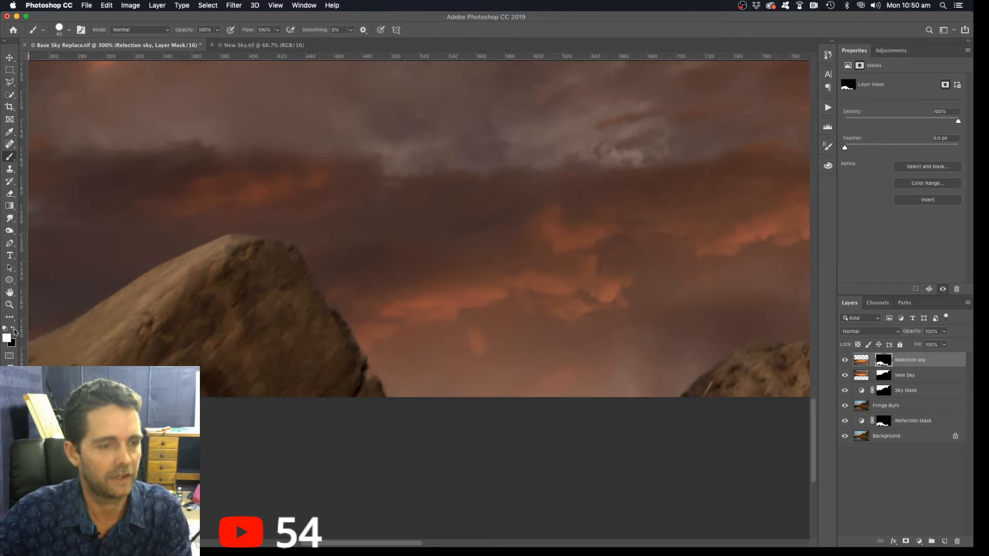
key("x")
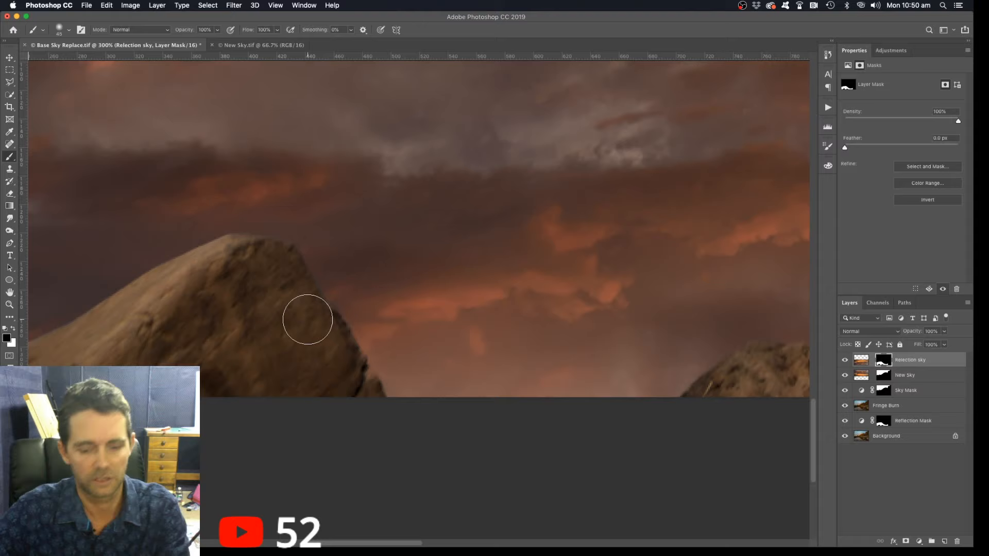
key("bracketleft")
key("bracketleft")
key("bracketleft")
key("bracketleft")
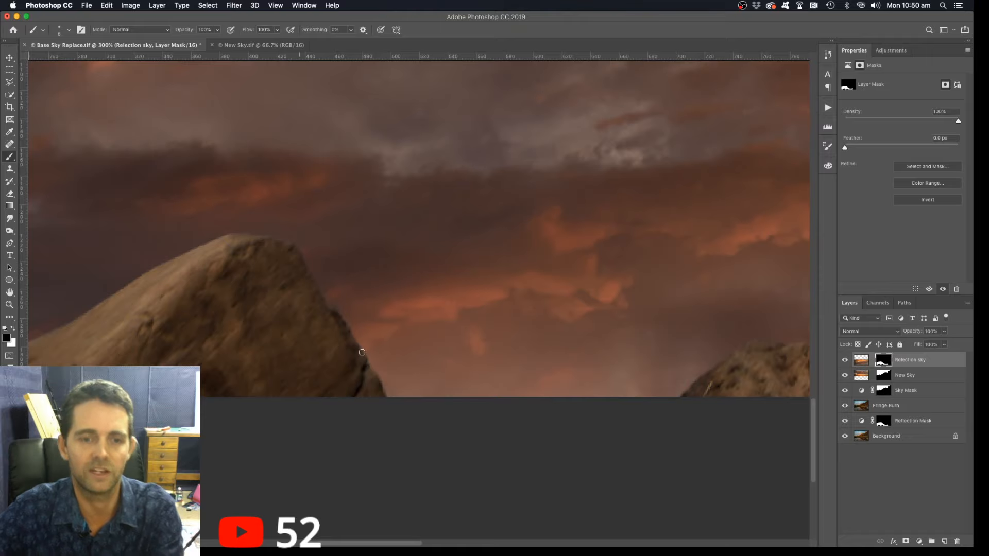
key("super+minus")
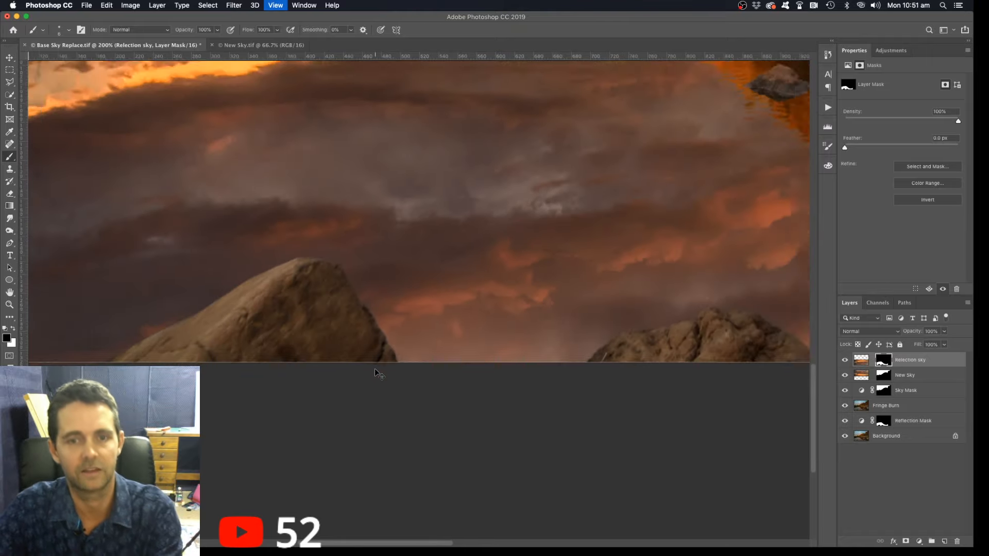
key("super+minus")
key("super+minus")
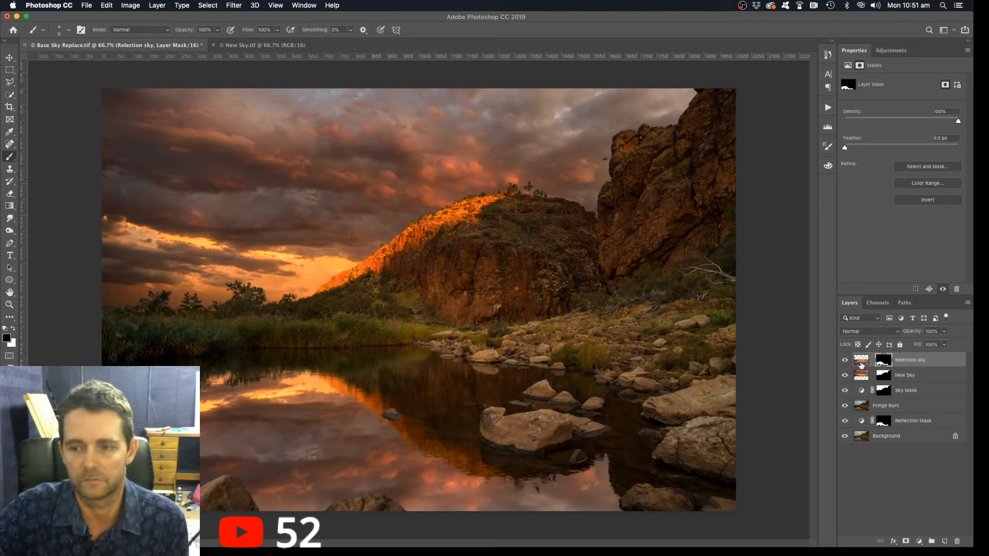
- Apply a Motion Blur to the Relection sky layer's image with an angle of 0° and a distance of 10 pixels
left_click(864, 362)
left_click(234, 5)
mouse_move(242, 116)
left_click(355, 170)
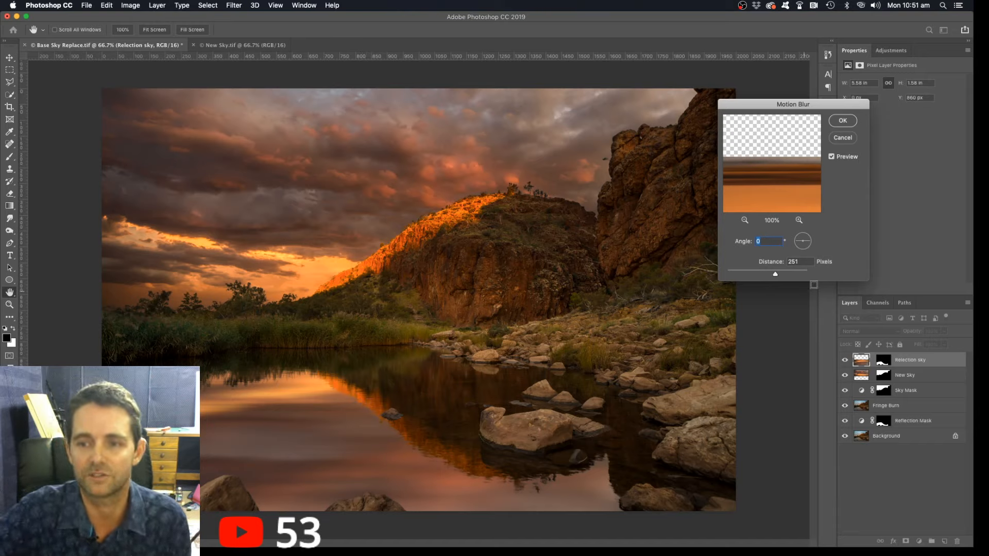
key("Tab")
type("10")
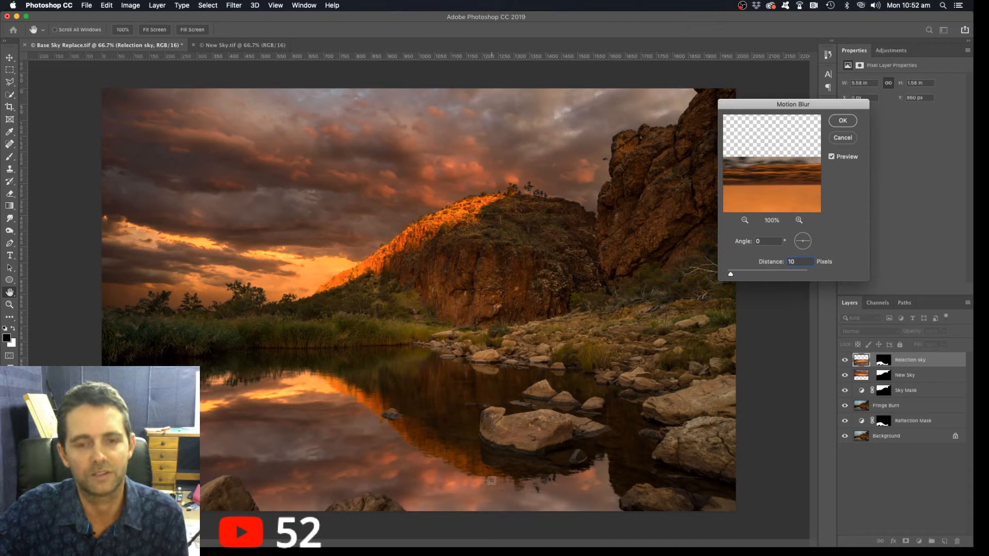
left_click(849, 120)
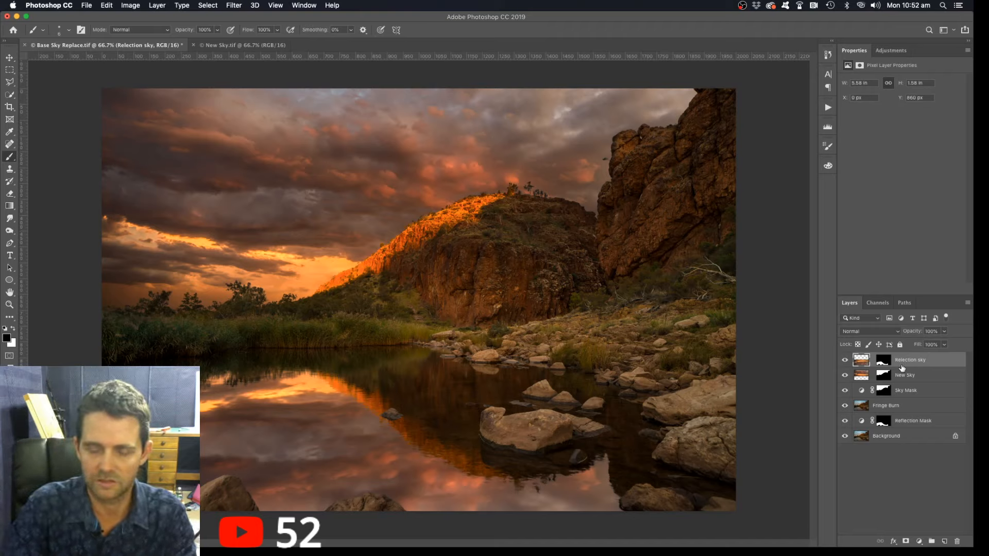
- Duplicate the Fringe Burn layer and give the copy a black, fully hiding layer mask
left_click(902, 406)
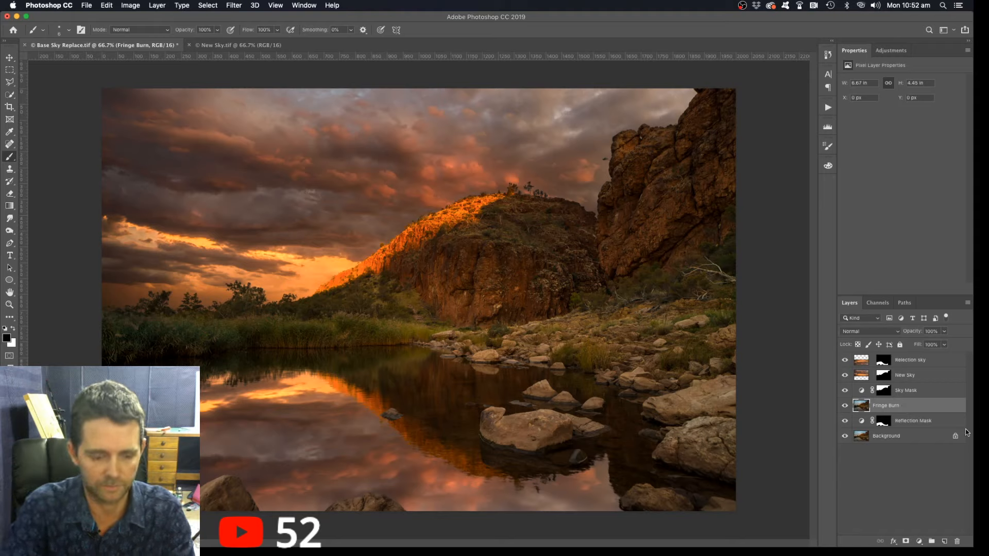
key("super+j")
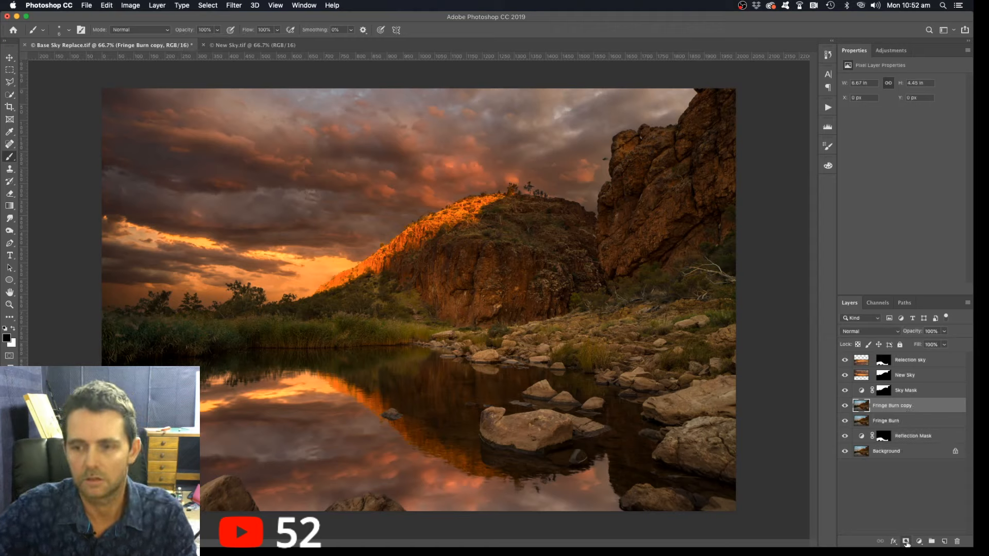
left_click(906, 542)
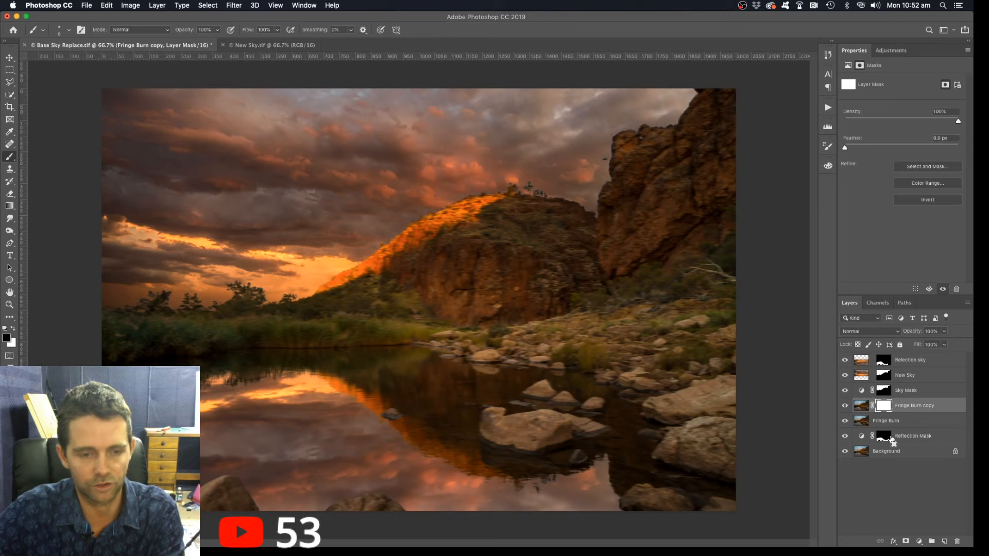
key("super+i")
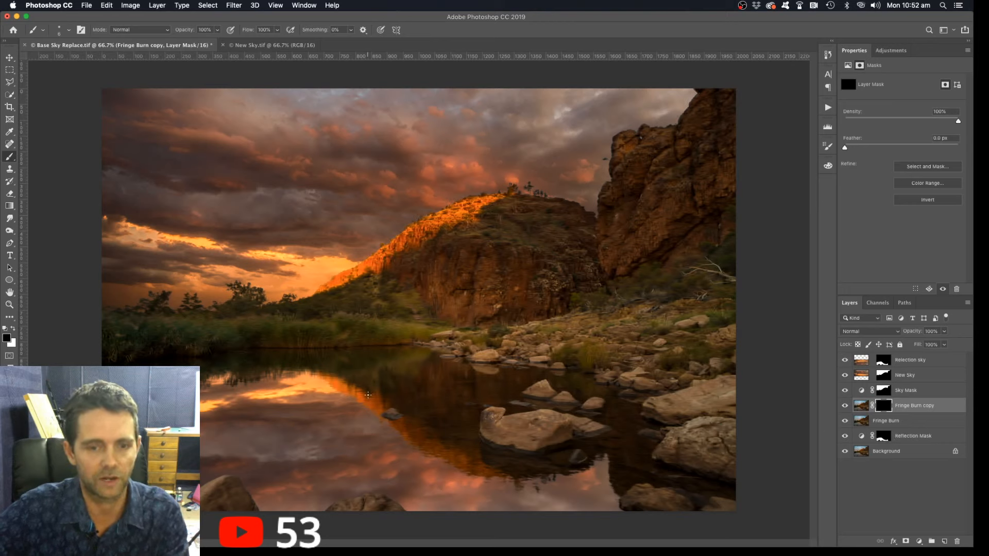
- Paint white on the Fringe Burn copy mask over the reflected hill's edge near the small rock, with a soft 175 px brush at 46% opacity
key("bracketright")
key("bracketright")
key("bracketright")
key("bracketright")
key("bracketright")
key("bracketright")
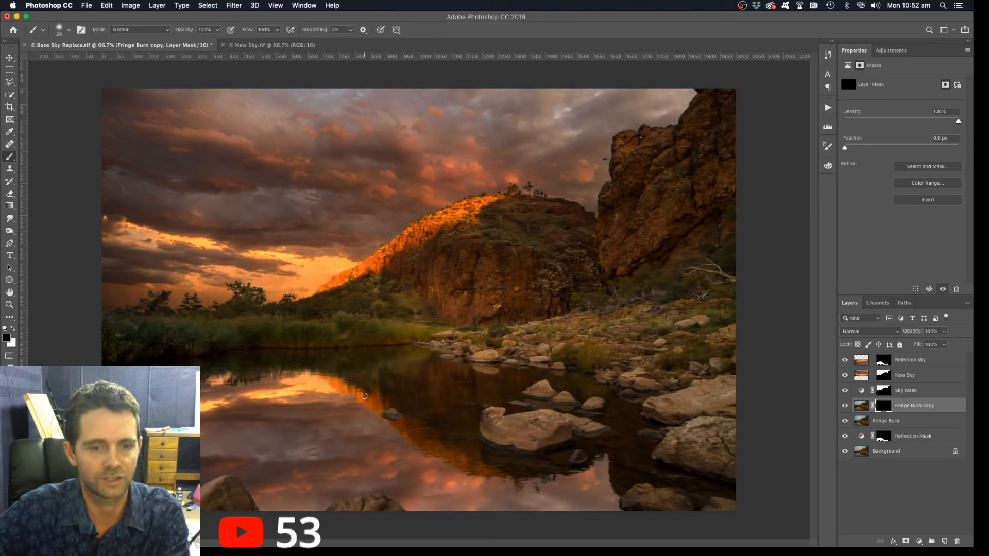
key("bracketright")
key("bracketright")
key("bracketright")
key("bracketright")
key("bracketright")
key("bracketright")
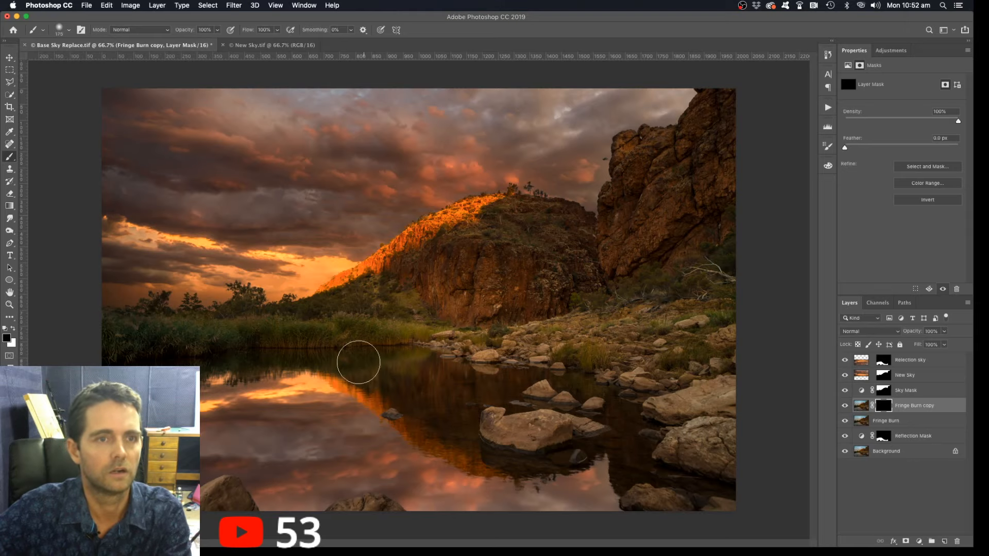
left_click(70, 29)
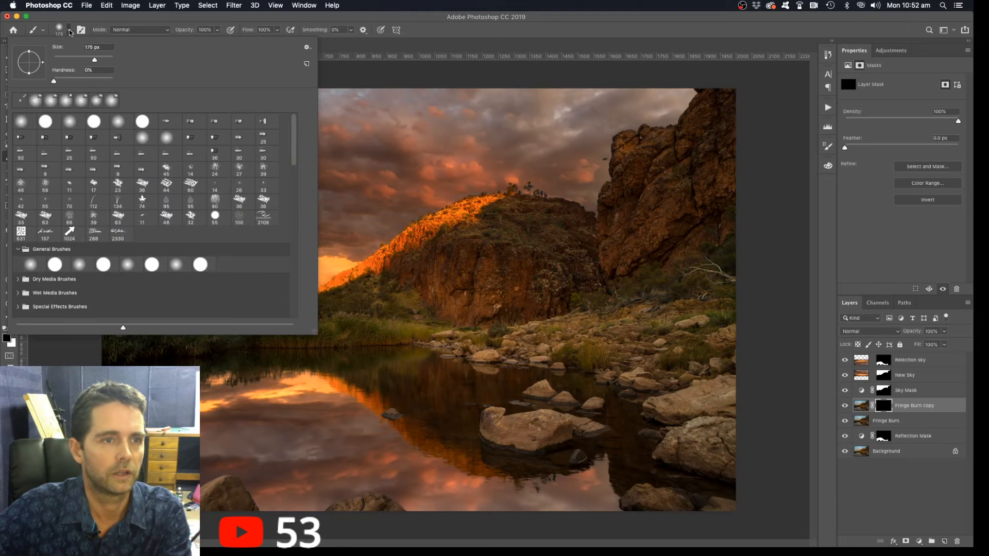
left_click(70, 29)
key("x")
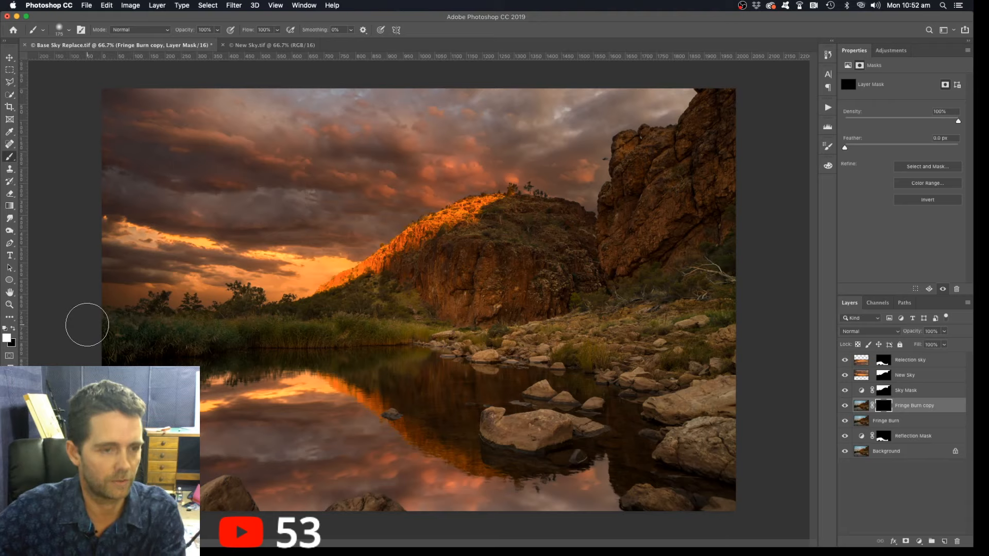
left_click(217, 29)
left_click_drag(217, 40, 193, 41)
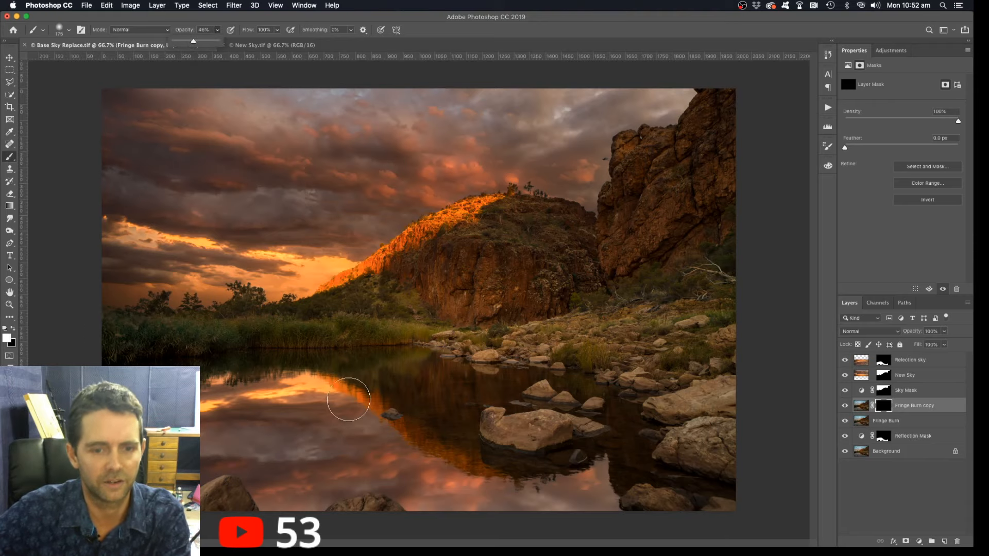
mouse_move(342, 397)
left_mouse_down()
mouse_move(360, 404)
mouse_move(383, 388)
left_mouse_up()
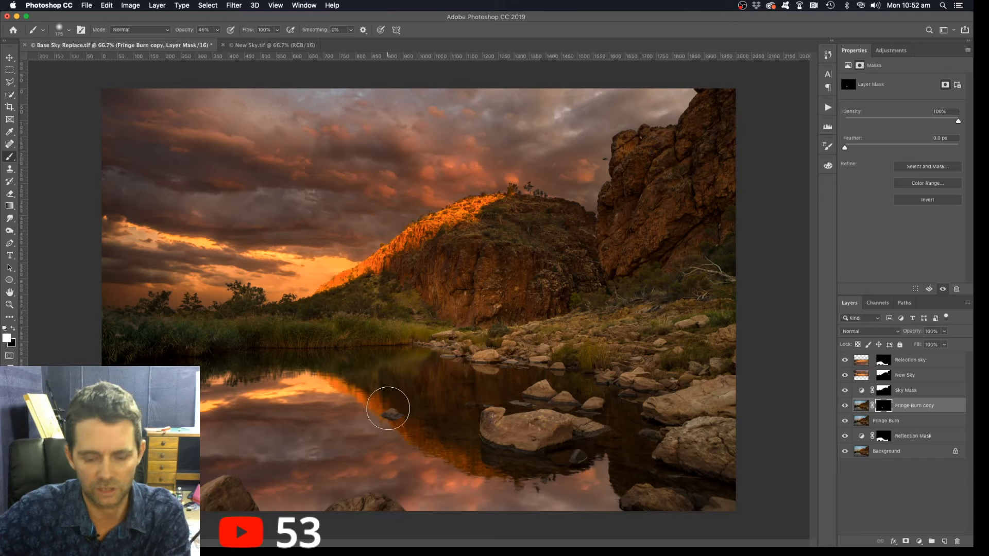
- Continue painting white on the Fringe Burn copy mask along the reflection edge below the large water rock, using a 45 px brush
key("super+equal")
key("super+equal")
scroll(389, 413, "down", 5)
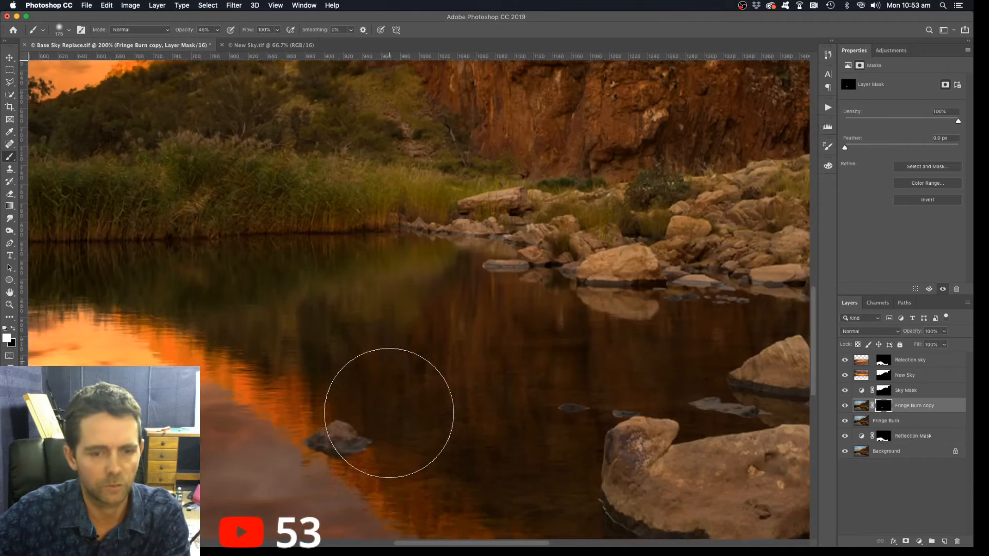
key("bracketleft")
key("bracketleft")
key("bracketleft")
key("bracketleft")
key("bracketleft")
key("bracketleft")
key("bracketleft")
key("bracketleft")
key("bracketleft")
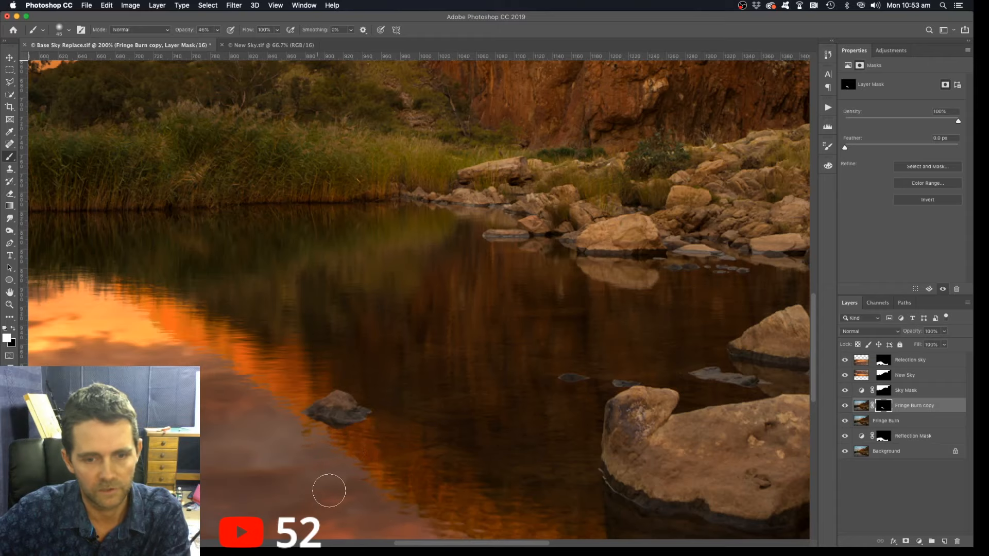
scroll(459, 459, "down", 8)
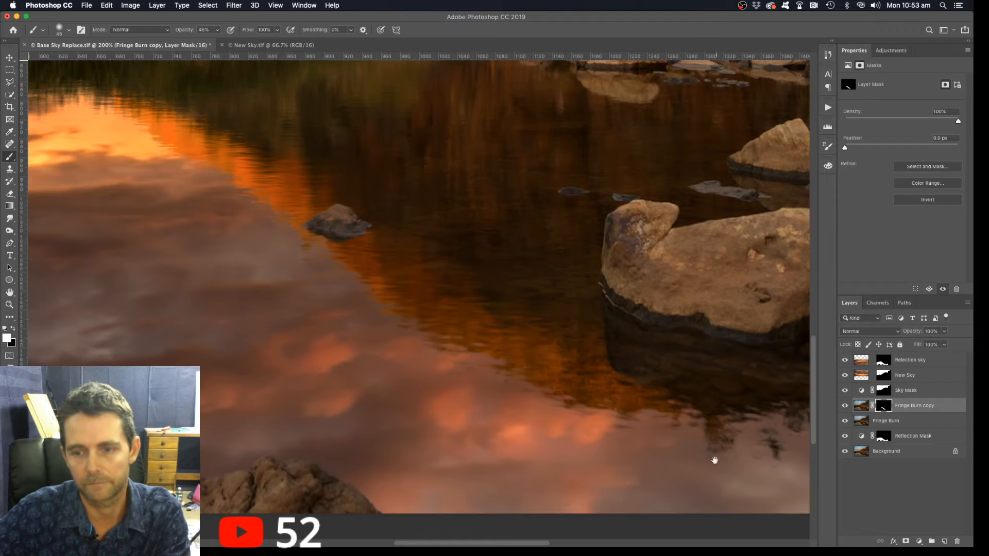
left_click_drag(715, 460, 543, 452)
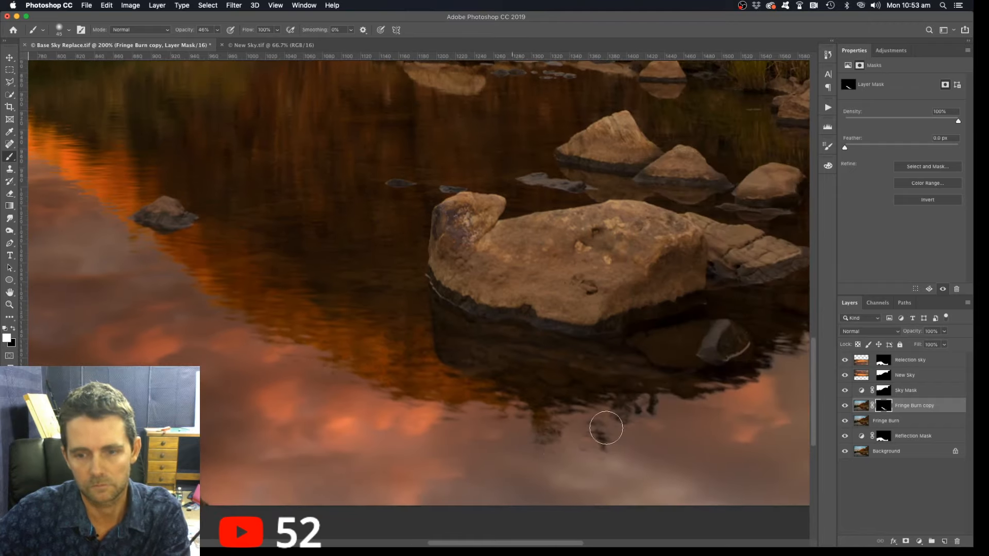
left_click_drag(539, 416, 767, 363)
left_click_drag(788, 430, 505, 415)
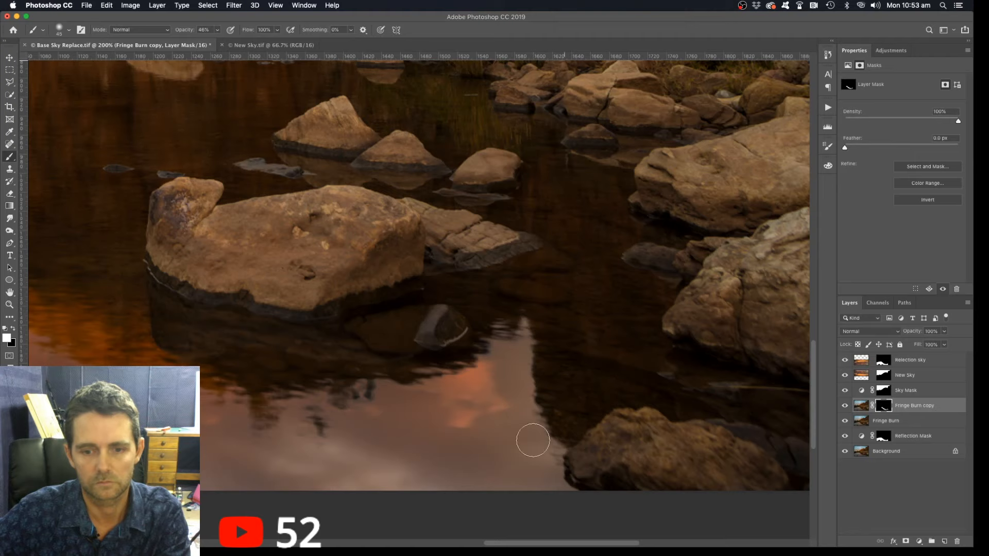
key("super+minus")
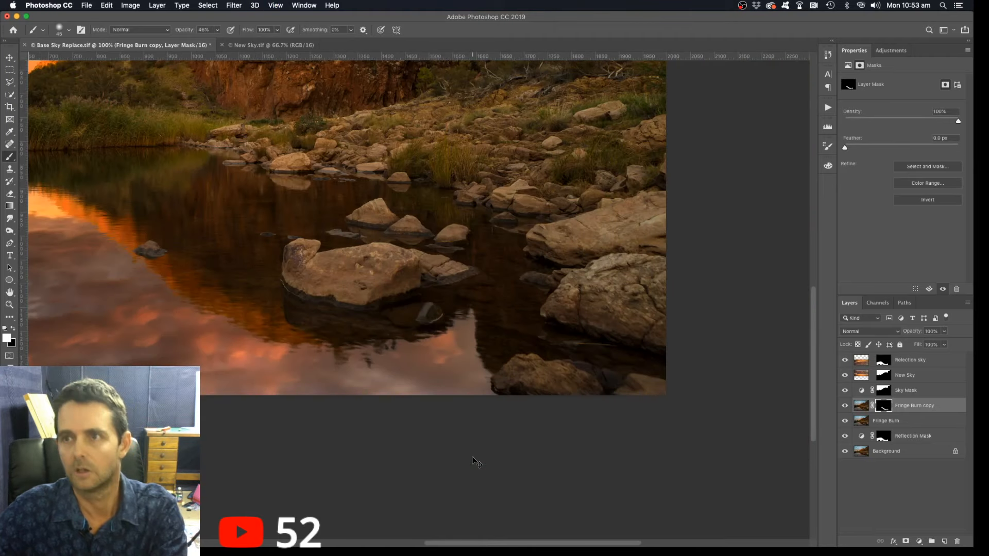
key("super+minus")
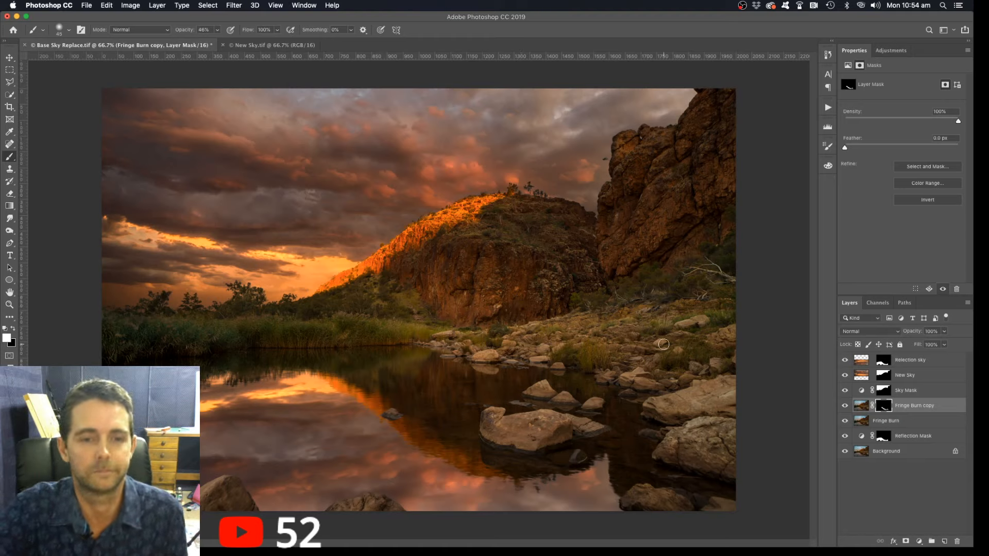
- Add a Curves adjustment above the Relection sky layer that lifts the midtones, with a shadow point at input 53, output 63, and invert its mask
left_click(912, 361)
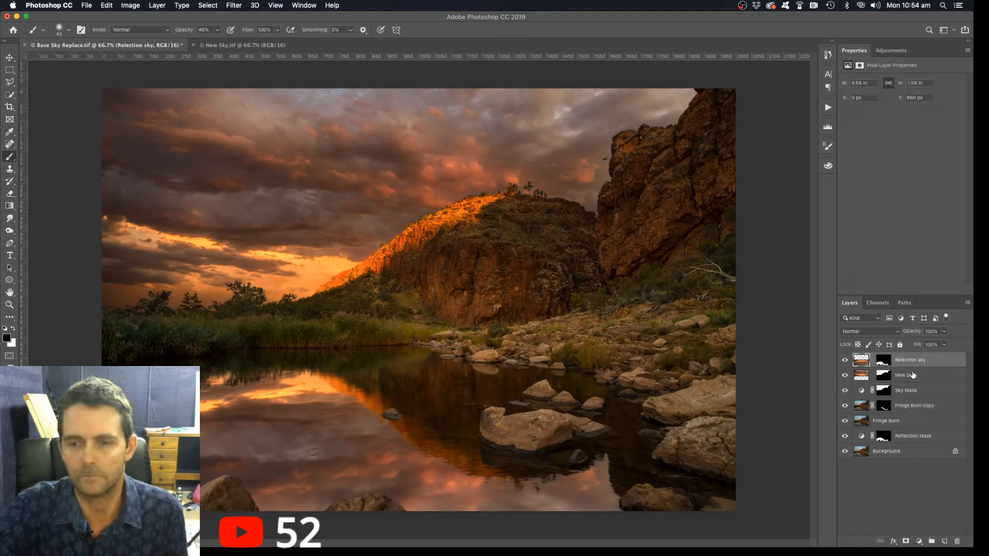
left_click(919, 541)
left_click(930, 408)
left_click_drag(910, 149, 885, 175)
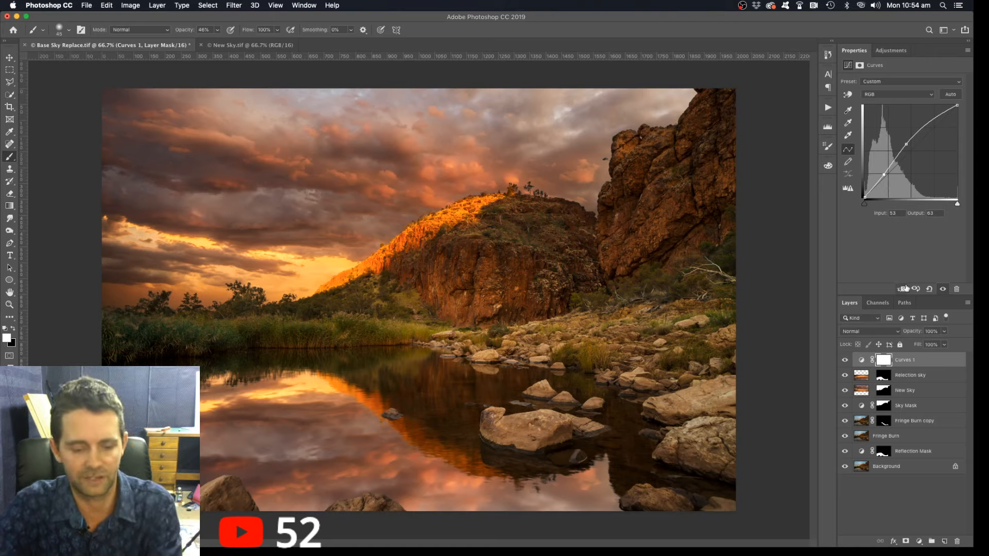
key("super+i")
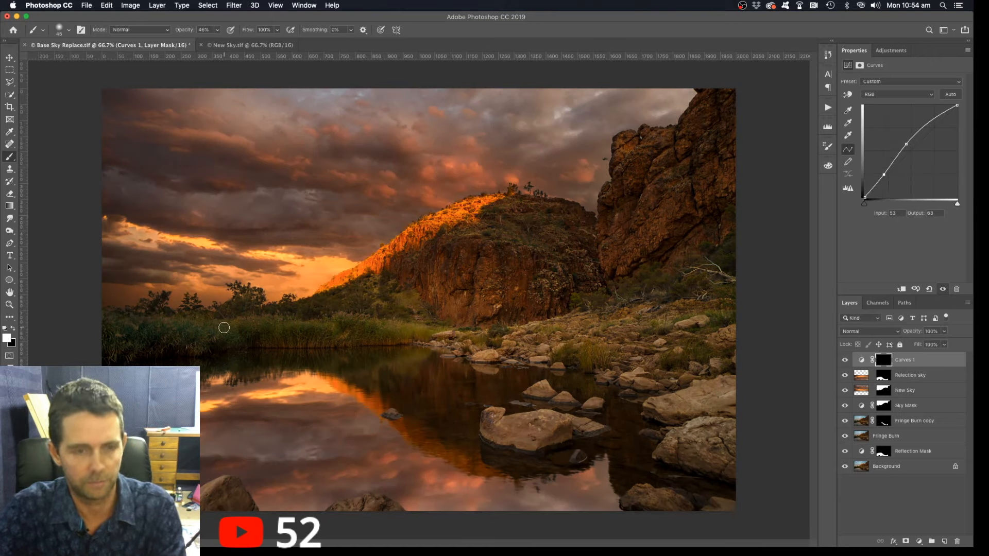
- Paint white on the Curves 1 mask across the reeds, hill and rocky bank with a soft 700 px brush at 29% opacity and 50% flow
key("bracketright")
key("bracketright")
key("bracketright")
key("bracketright")
key("bracketright")
key("bracketright")
key("bracketright")
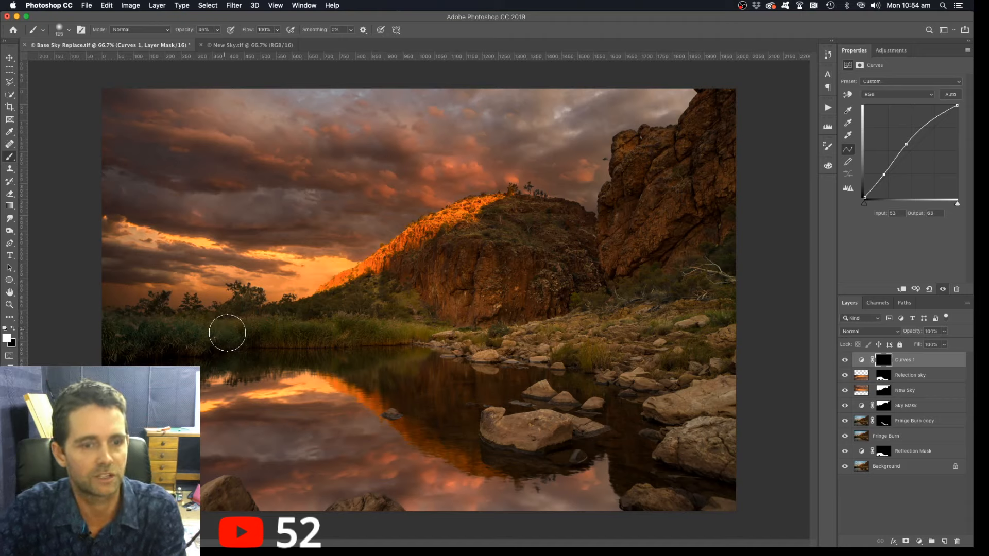
key("bracketright")
key("bracketright")
key("bracketright")
key("bracketright")
key("bracketright")
key("bracketright")
key("bracketright")
key("bracketright")
key("bracketright")
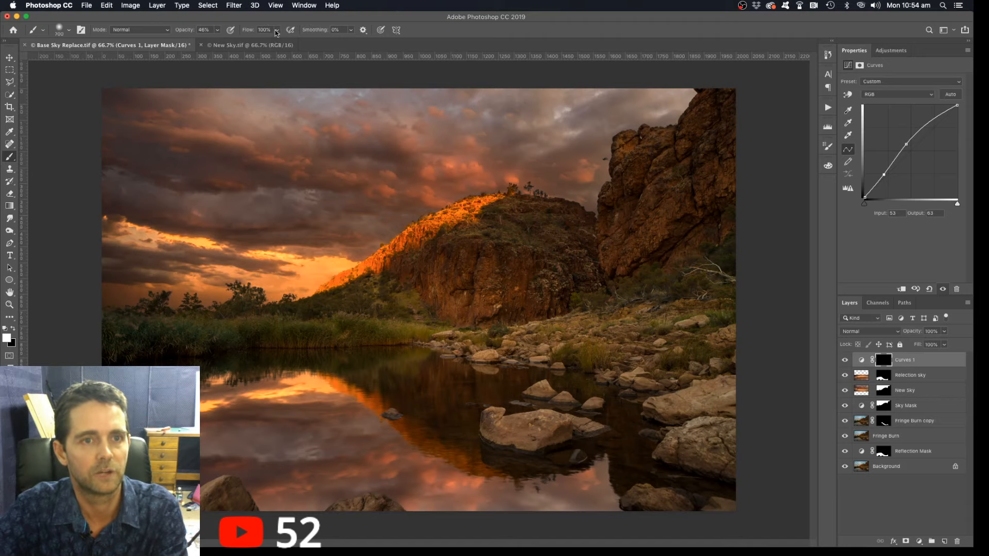
left_click_drag(277, 33, 255, 44)
left_click_drag(217, 30, 186, 42)
left_click_drag(248, 298, 557, 319)
key("bracketleft")
key("bracketleft")
key("bracketleft")
key("bracketleft")
key("bracketleft")
key("bracketleft")
key("bracketleft")
key("bracketleft")
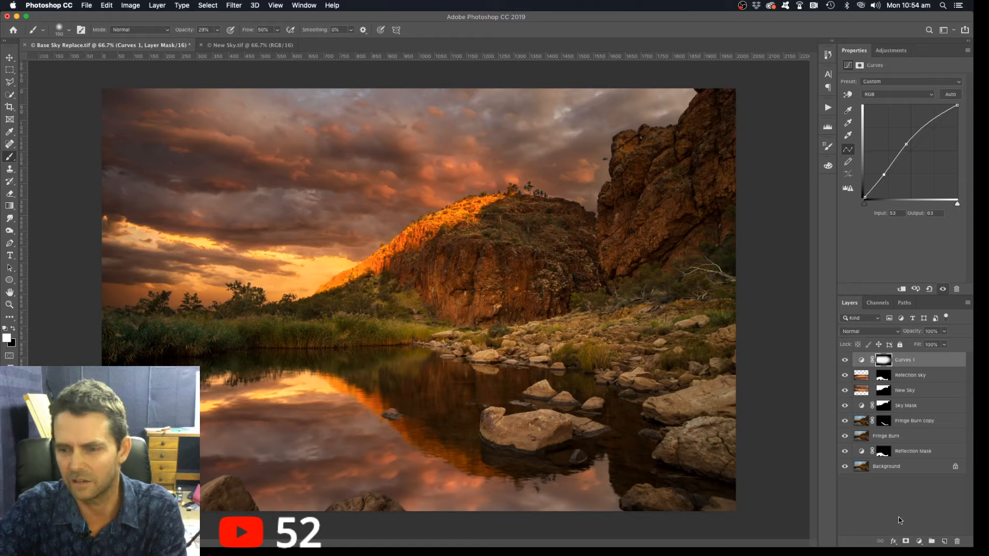
- Add an orange Solid Color fill layer above Curves 1, blended as Color Dodge at 81% opacity, with a black mask
left_click(919, 542)
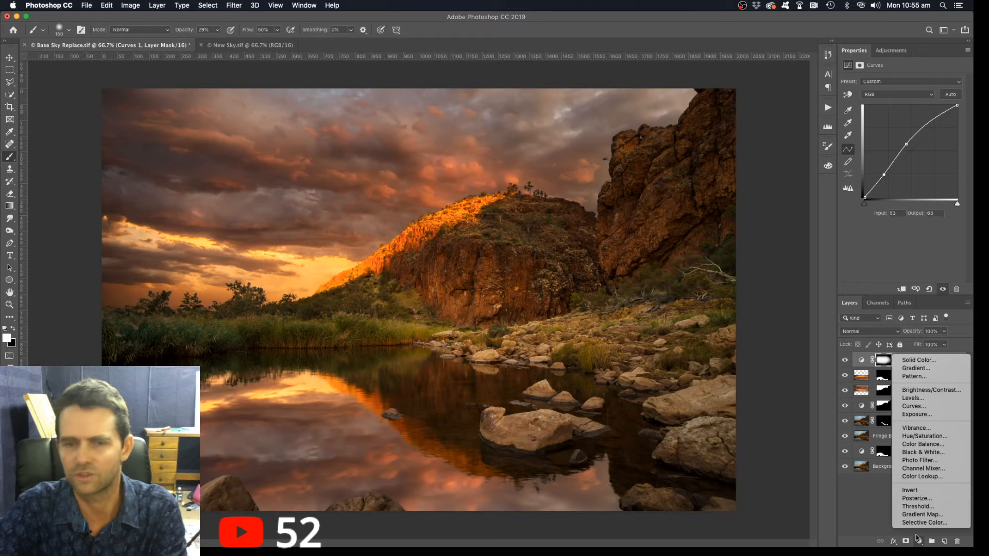
left_click(918, 359)
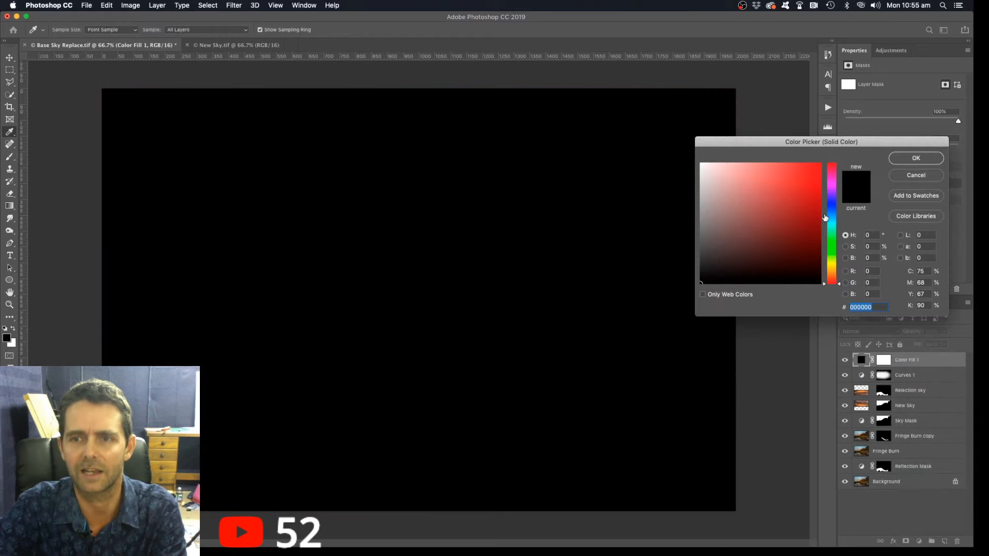
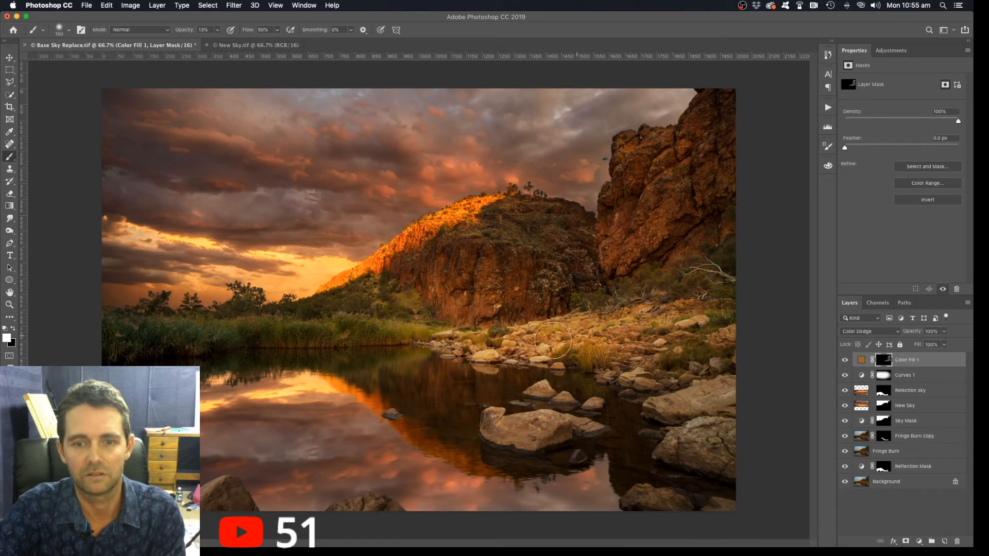
left_click_drag(921, 333, 910, 335)
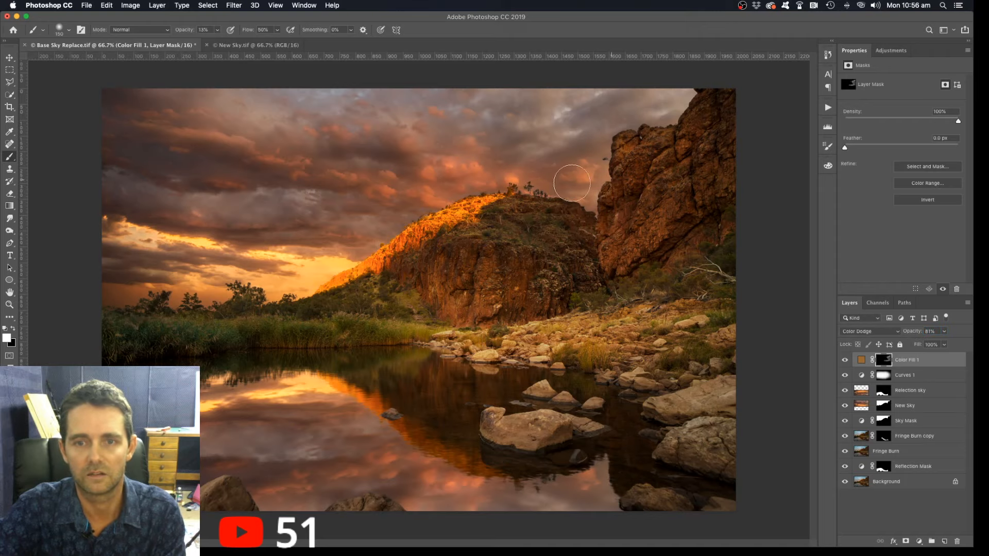
- Paint white on the Color Fill 1 mask over the clouds and their water reflection, using a soft brush at 13% opacity
left_click_drag(589, 172, 533, 170)
left_click_drag(222, 154, 296, 167)
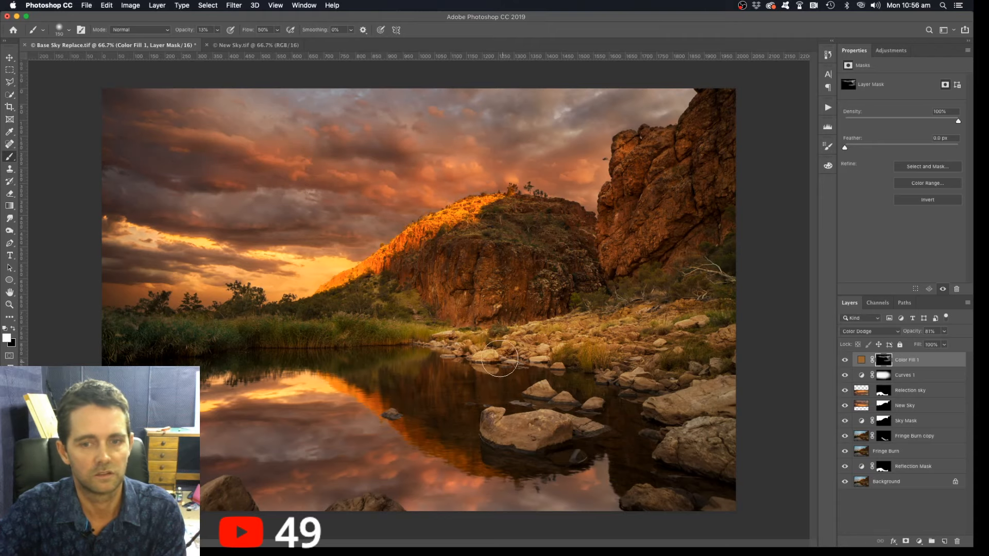
left_click_drag(381, 469, 226, 443)
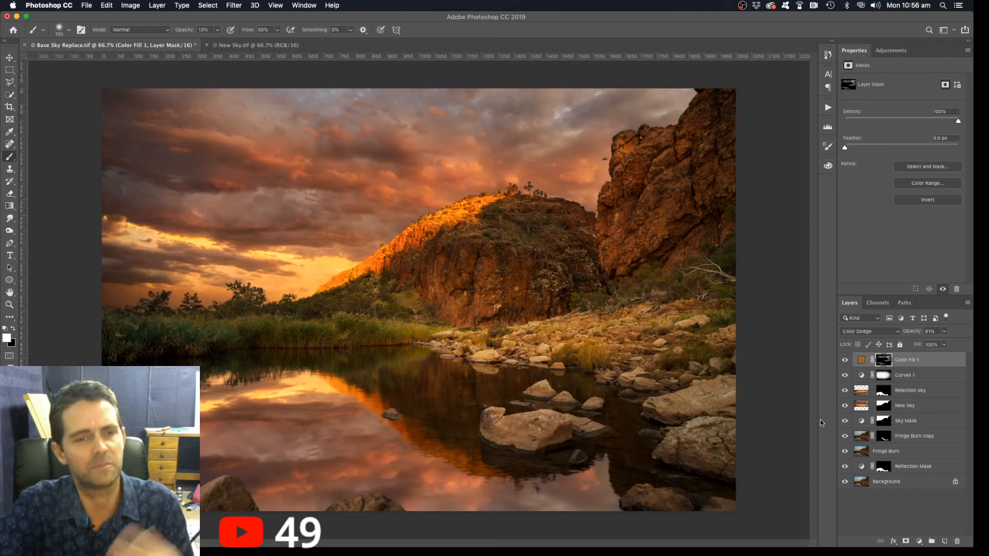
- Try a darkening Curves adjustment above Color Fill 1 with lowered highlights and a midtone point at input 143, output 69, and invert its mask
left_click(918, 542)
left_click(935, 415)
left_click_drag(957, 105, 957, 139)
left_click_drag(913, 165, 917, 172)
key("super+i")
- Paint white on the Curves 2 mask along the image's upper and side edges with a 600 px brush, raising its opacity to 33%
key("bracketright")
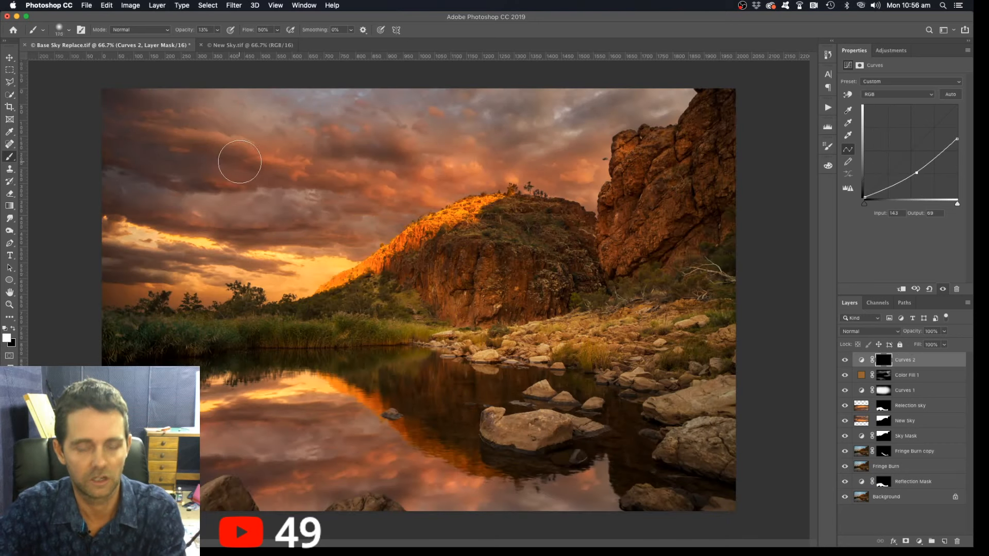
key("bracketright")
key("bracketright")
key("super+minus")
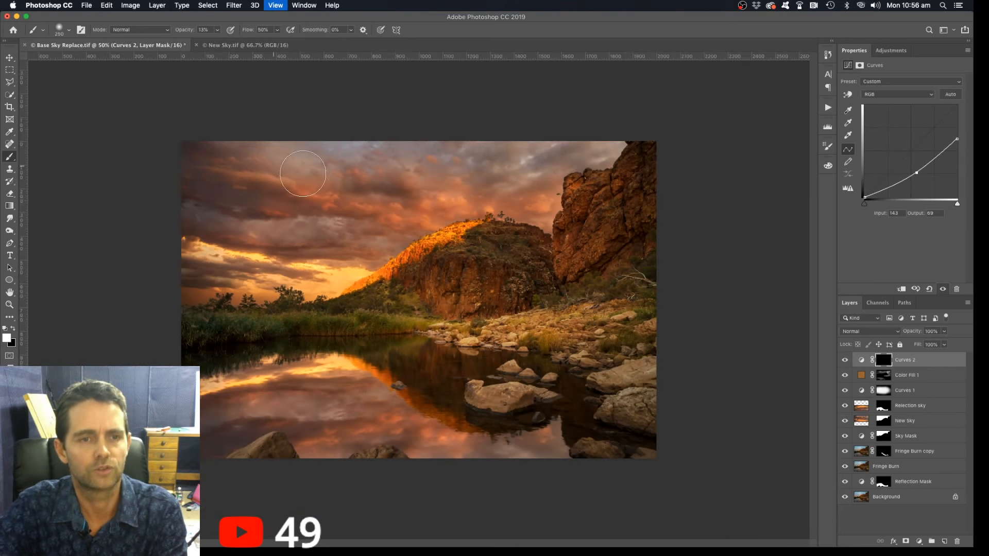
key("bracketright")
key("bracketright")
key("bracketright")
key("bracketright")
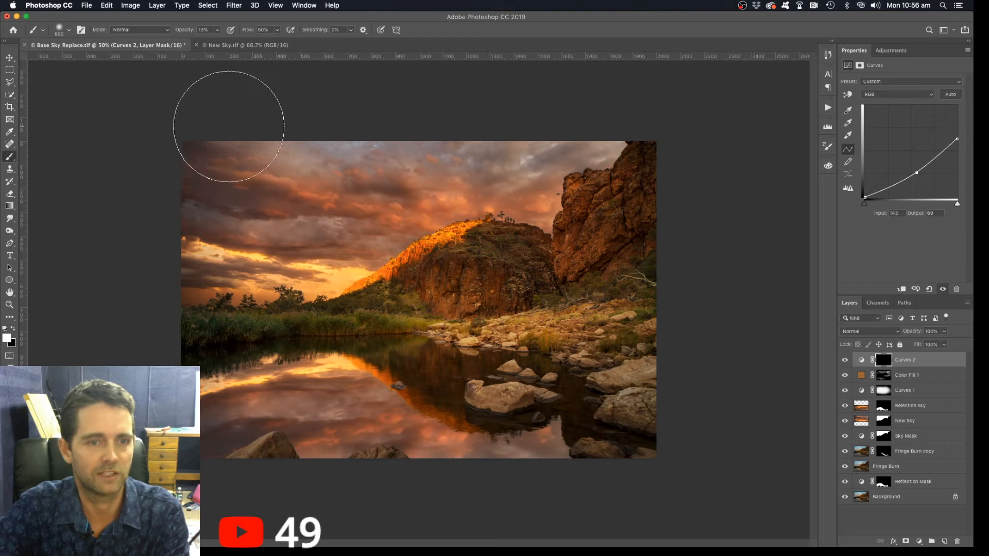
left_click_drag(228, 127, 577, 136)
left_click_drag(183, 34, 193, 34)
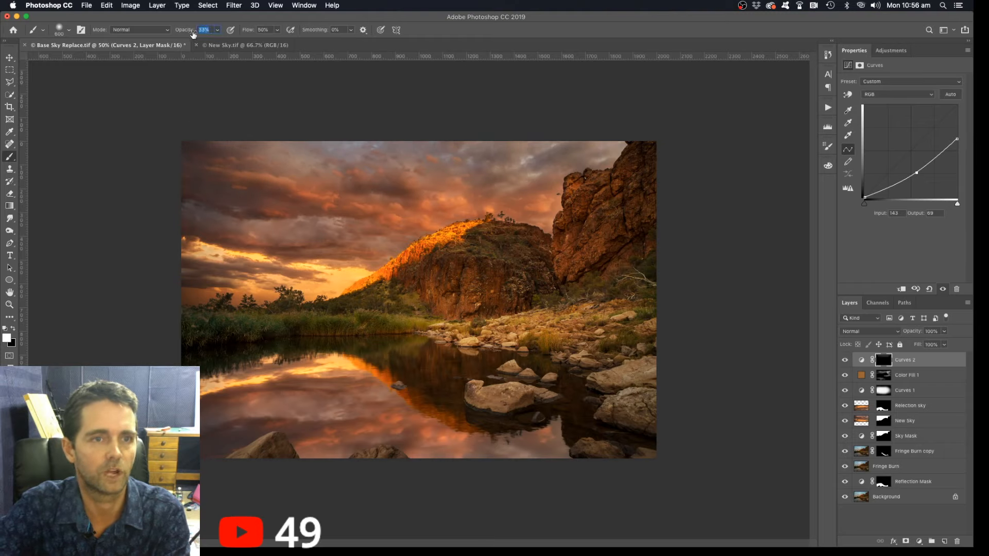
mouse_move(248, 122)
left_mouse_down()
mouse_move(613, 116)
mouse_move(517, 133)
mouse_move(191, 139)
left_mouse_up()
left_click_drag(175, 154, 175, 355)
left_click_drag(665, 154, 664, 453)
- Hide the Curves 2 vignette layer to compare, and delete it
left_click(844, 360)
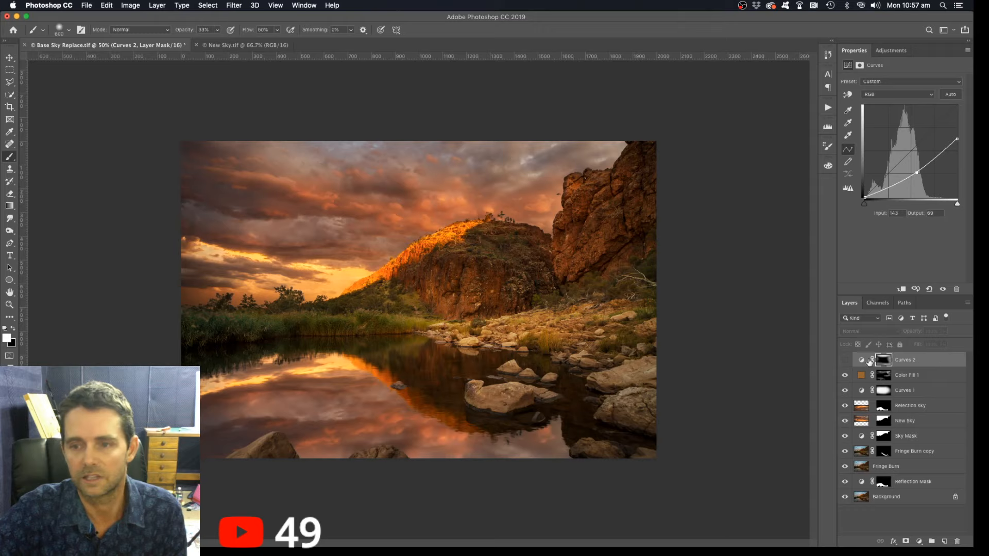
left_click_drag(919, 361, 958, 539)
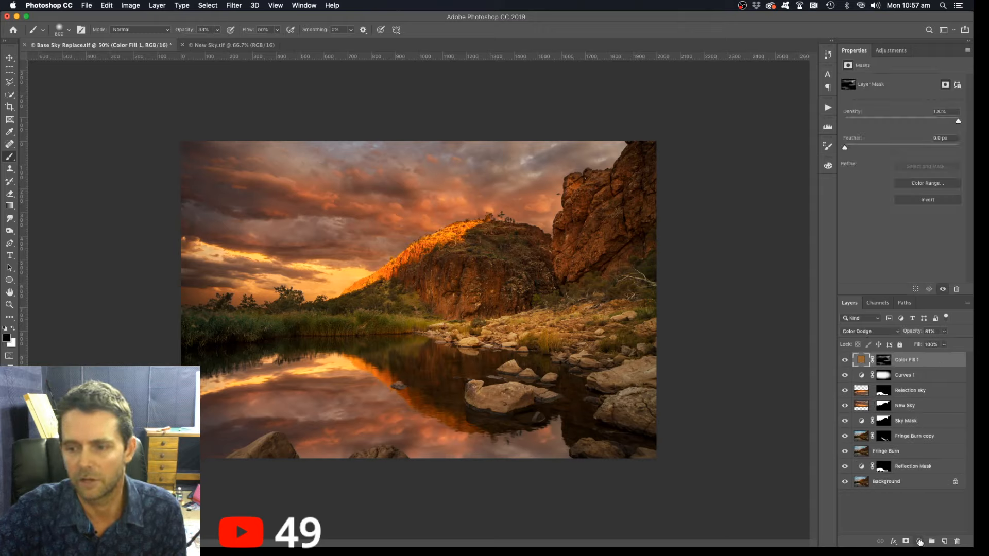
left_click(919, 541)
left_click(881, 513)
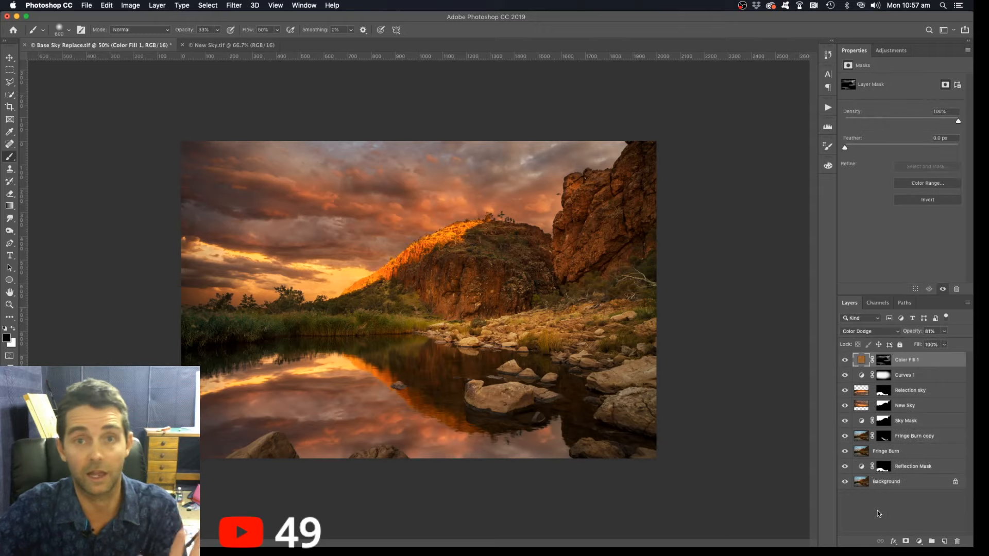
- Add a new Curves adjustment above Color Fill 1 that darkens the midtones at input 144, output 111, and invert its mask
left_click(919, 541)
left_click(927, 394)
left_click_drag(916, 146, 917, 158)
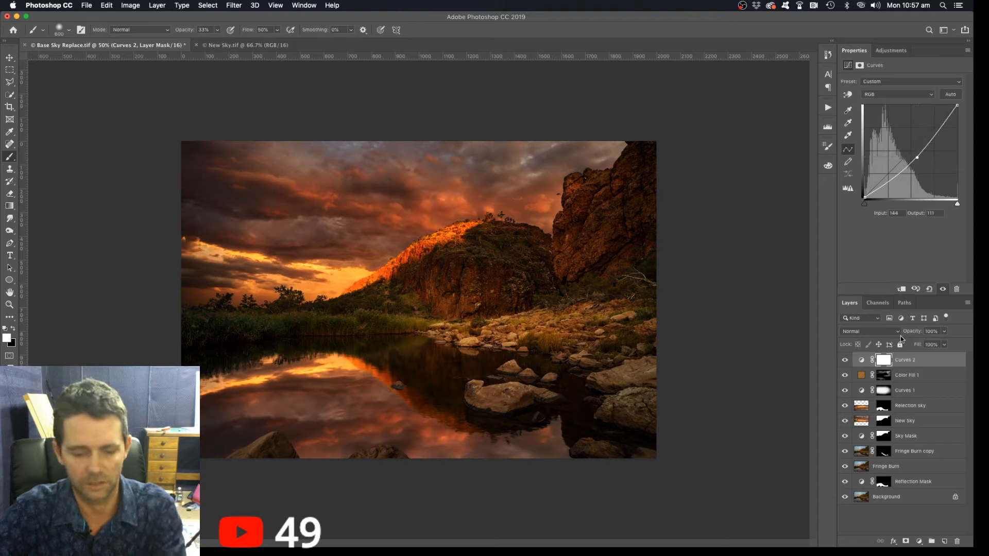
key("super+i")
- Paint white on the Curves 2 mask along the upper sky edge and the reed bank with a soft 300 px brush at 33% opacity
key("bracketleft")
key("bracketleft")
key("bracketleft")
key("bracketleft")
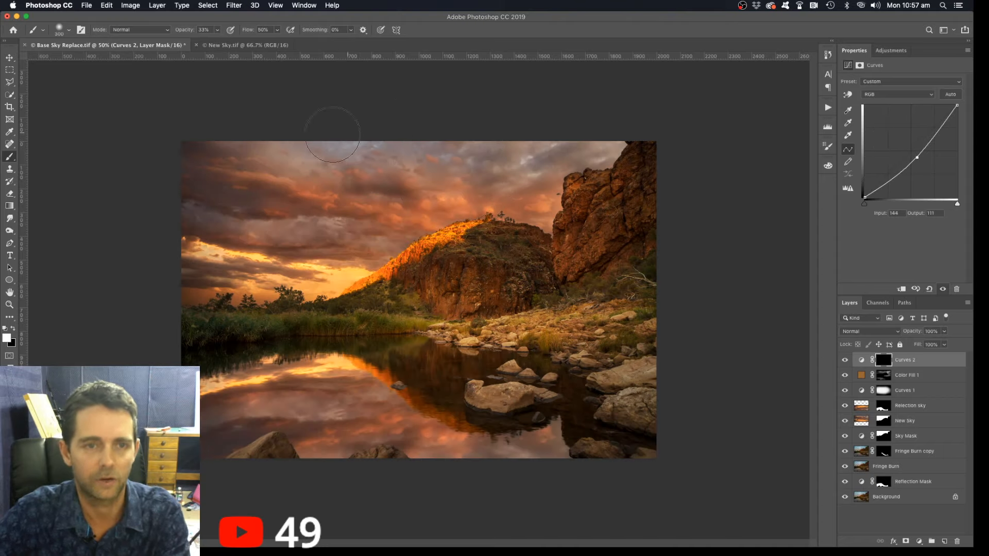
left_click_drag(233, 147, 618, 155)
left_click_drag(216, 330, 402, 325)
- Add another Curves adjustment above Curves 2 with a midtone point at input 138, output 120, and invert its mask
left_click(919, 541)
left_click(927, 394)
left_click_drag(911, 150, 915, 154)
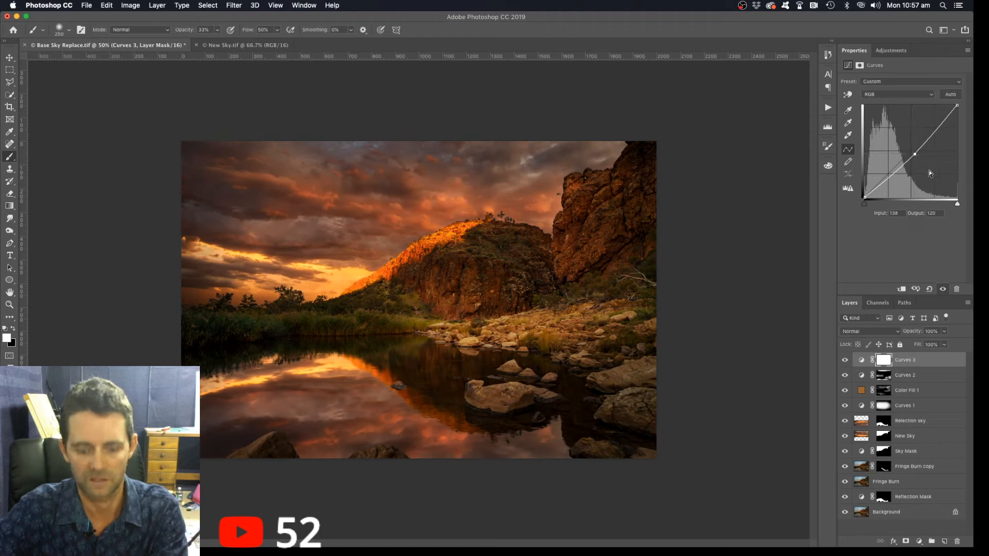
key("super+i")
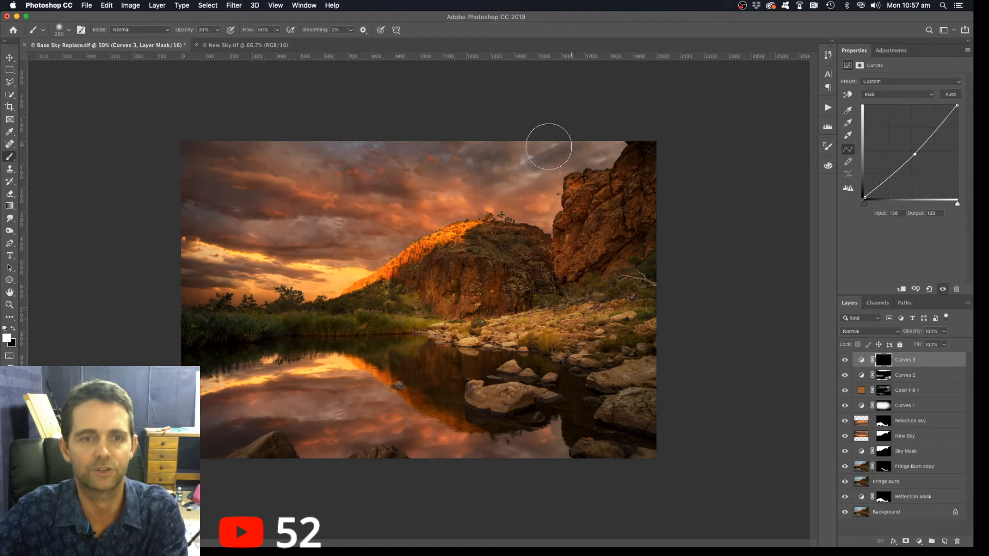